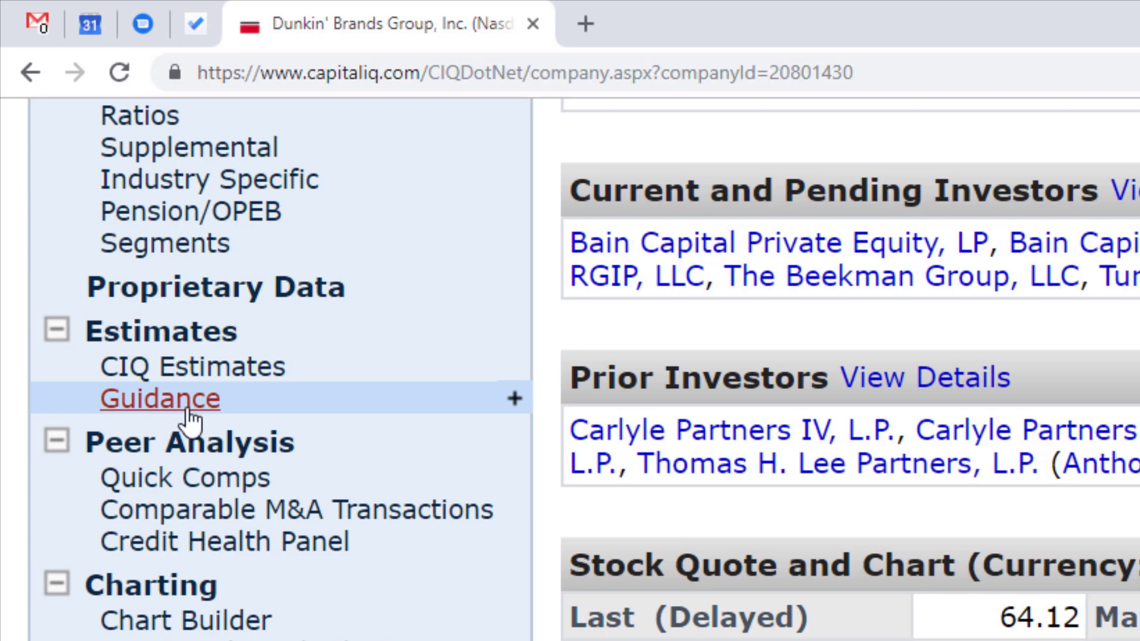
Open the Guidance page of the Dunkin' Brands Group estimates and enlarge the page for reading.
{"action": "left_click", "coordinate": [189, 410]}
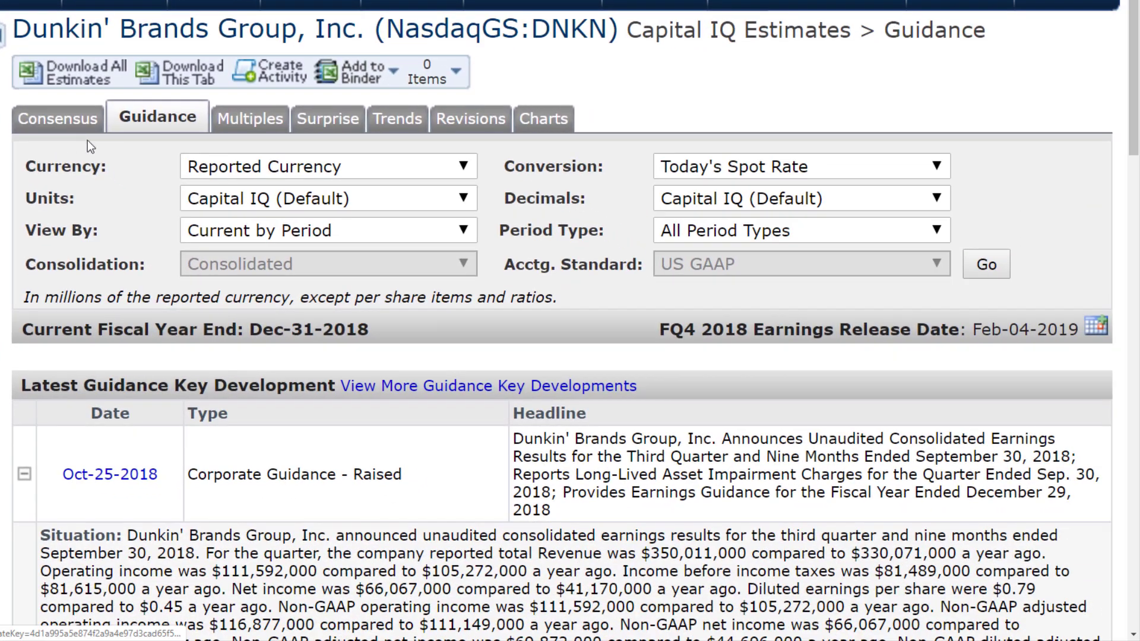
{"action": "scroll", "coordinate": [180, 187], "scroll_direction": "down", "scroll_amount": 2}
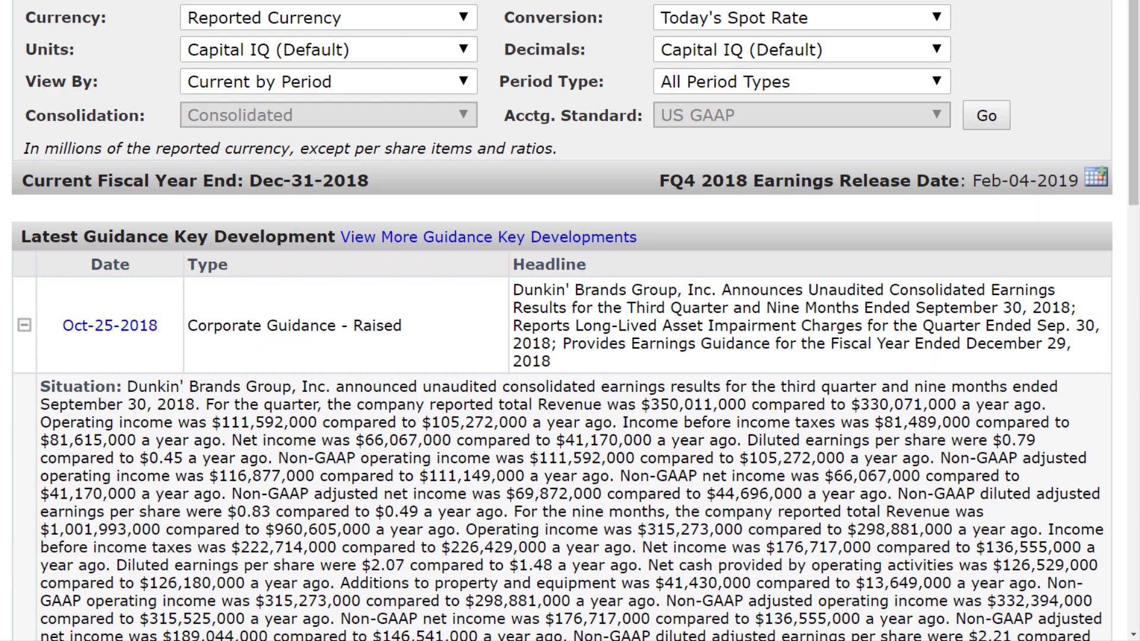
{"action": "scroll", "coordinate": [182, 188], "scroll_direction": "up", "scroll_amount": 1}
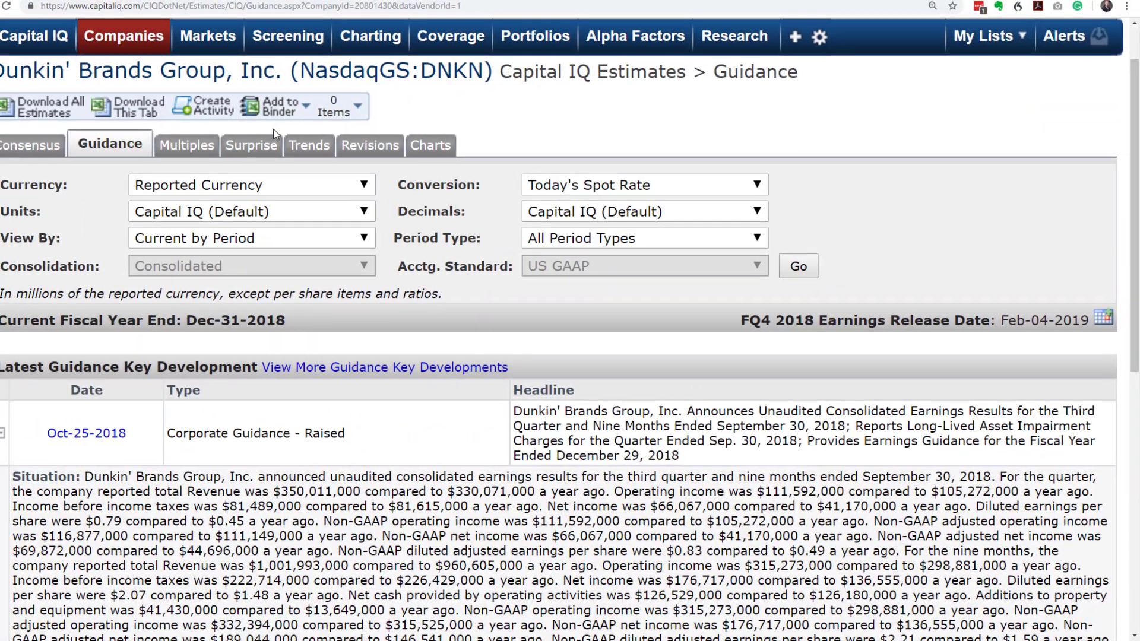
{"action": "key", "text": "ctrl+plus"}
{"action": "key", "text": "ctrl+plus"}
{"action": "scroll", "coordinate": [306, 148], "scroll_direction": "down", "scroll_amount": 7}
{"action": "key", "text": "ctrl+minus"}
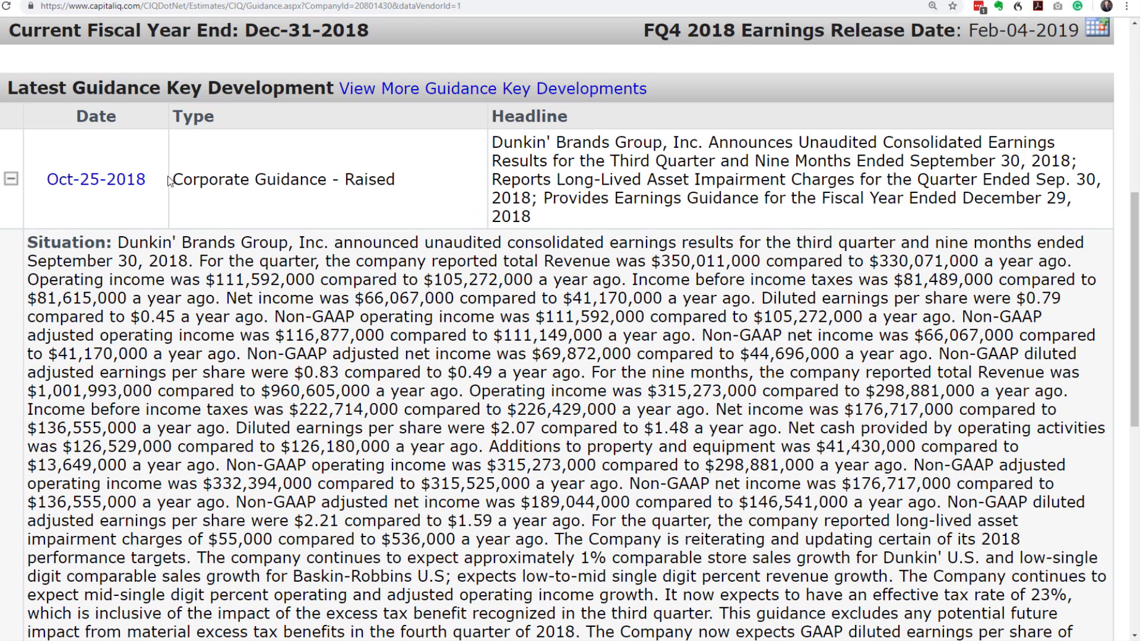
Review the Oct-25-2018 guidance entry, highlighting the headline's earnings guidance clause and the full Situation paragraph.
{"action": "left_click_drag", "start_coordinate": [155, 175], "coordinate": [42, 192]}
{"action": "left_click_drag", "start_coordinate": [569, 217], "coordinate": [544, 203]}
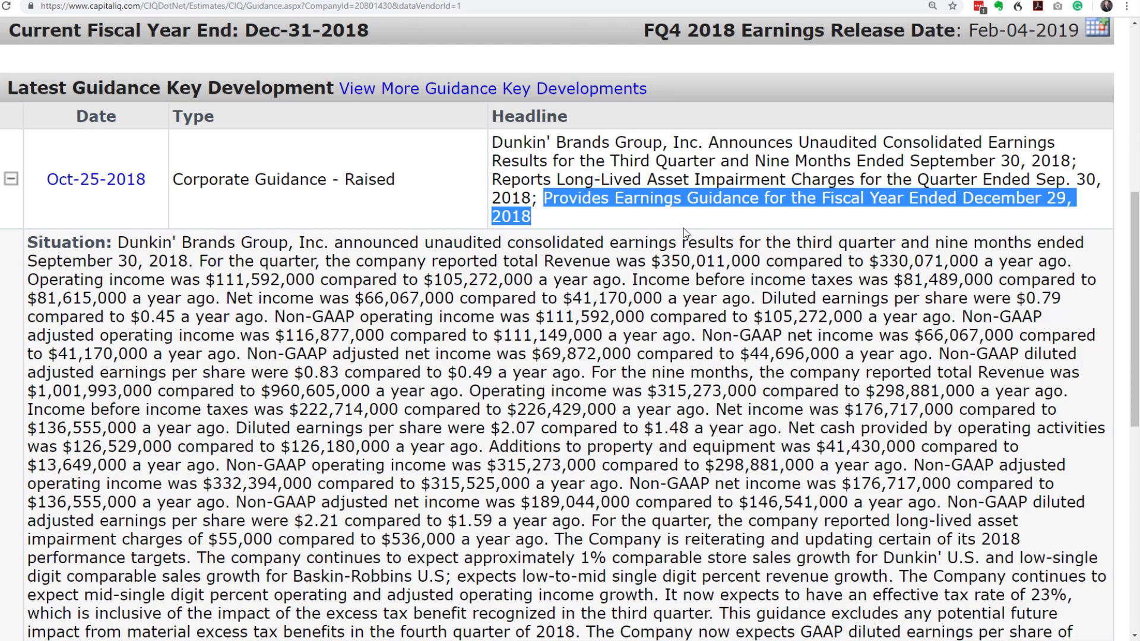
{"action": "scroll", "coordinate": [683, 228], "scroll_direction": "down", "scroll_amount": 4}
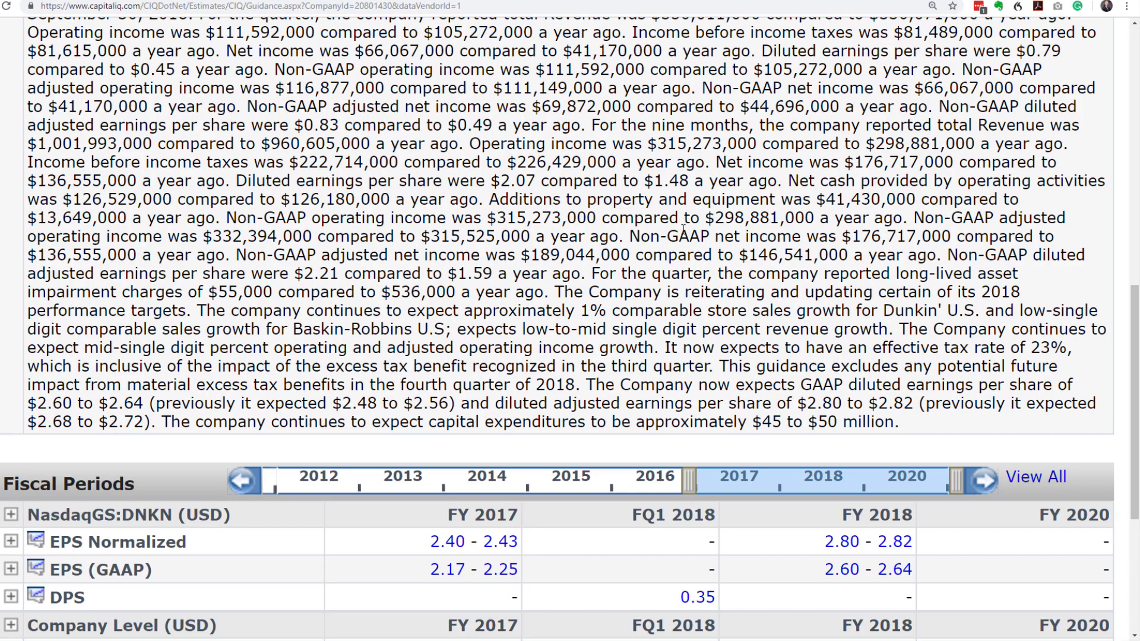
{"action": "scroll", "coordinate": [683, 230], "scroll_direction": "down", "scroll_amount": 1}
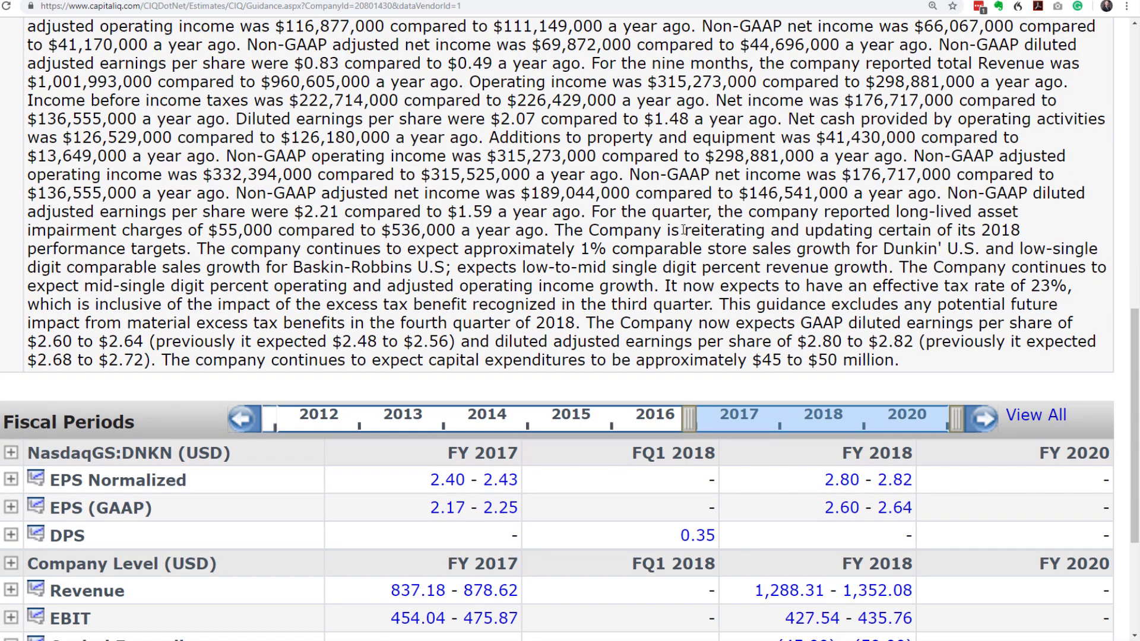
{"action": "scroll", "coordinate": [683, 230], "scroll_direction": "up", "scroll_amount": 3}
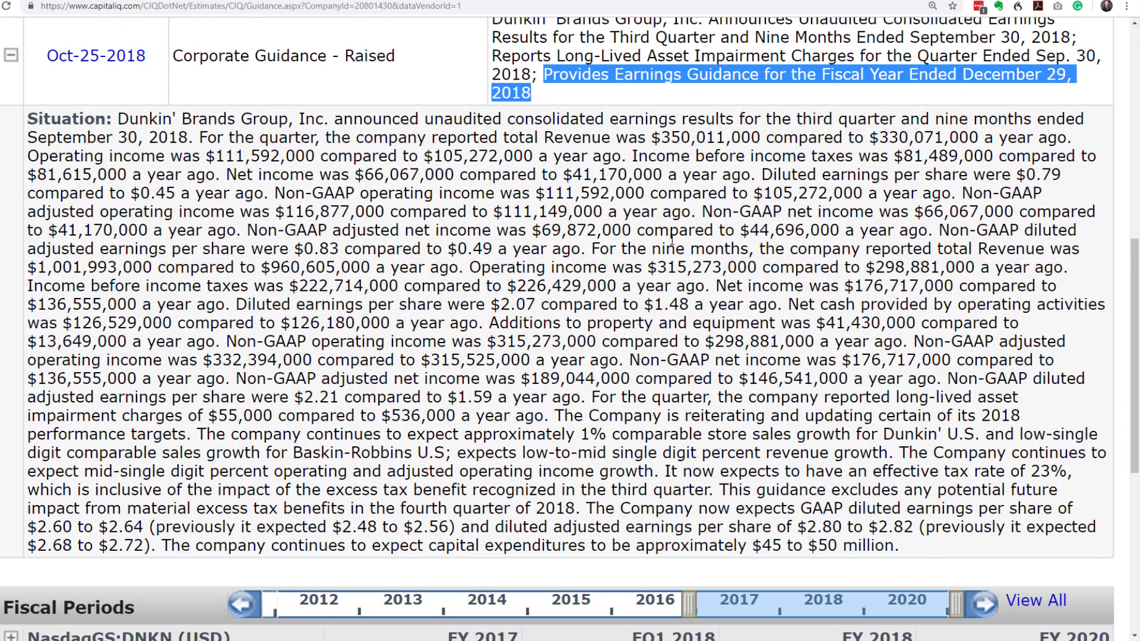
{"action": "left_click_drag", "start_coordinate": [114, 119], "coordinate": [918, 548]}
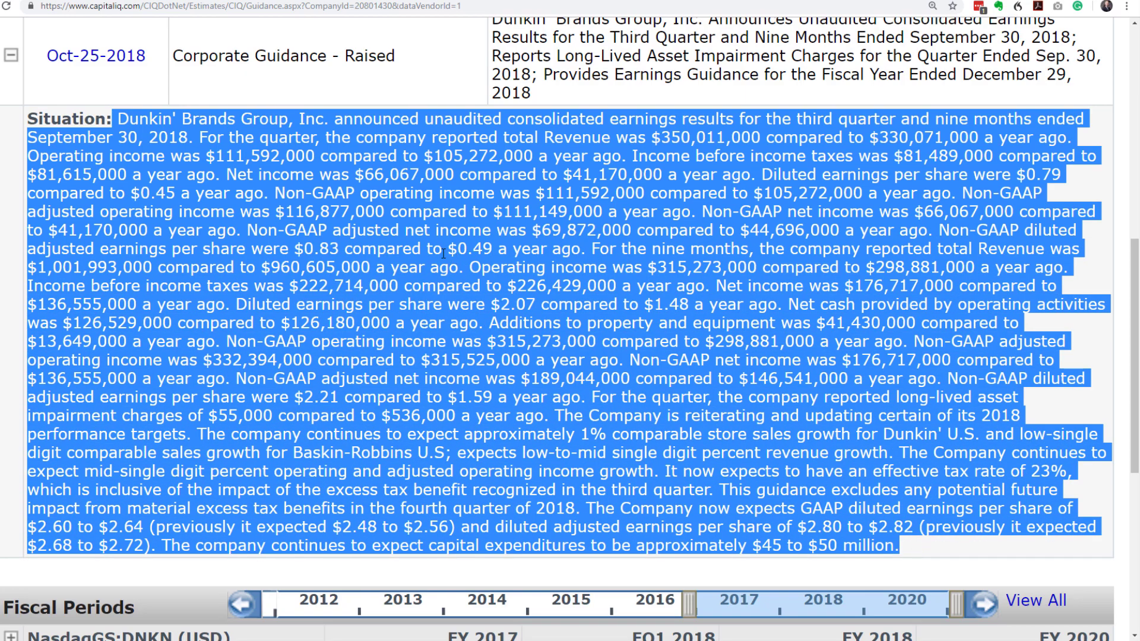
{"action": "left_click", "coordinate": [320, 332]}
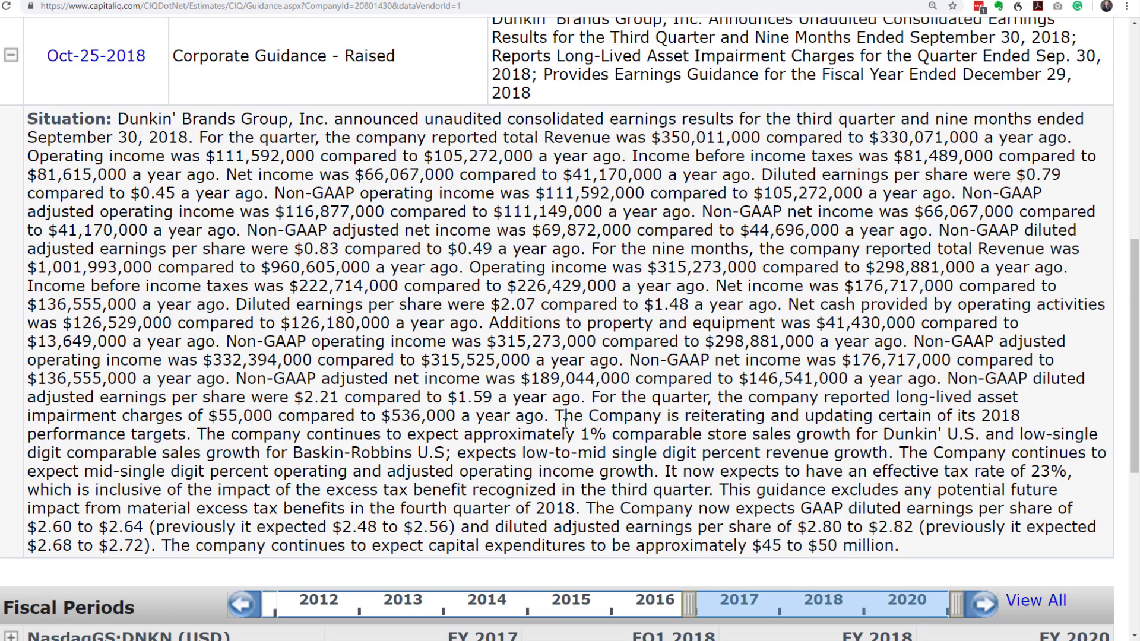
Highlight the 2018 performance target wording on comparable store sales and revenue growth in the Situation paragraph.
{"action": "left_click_drag", "start_coordinate": [562, 415], "coordinate": [562, 434]}
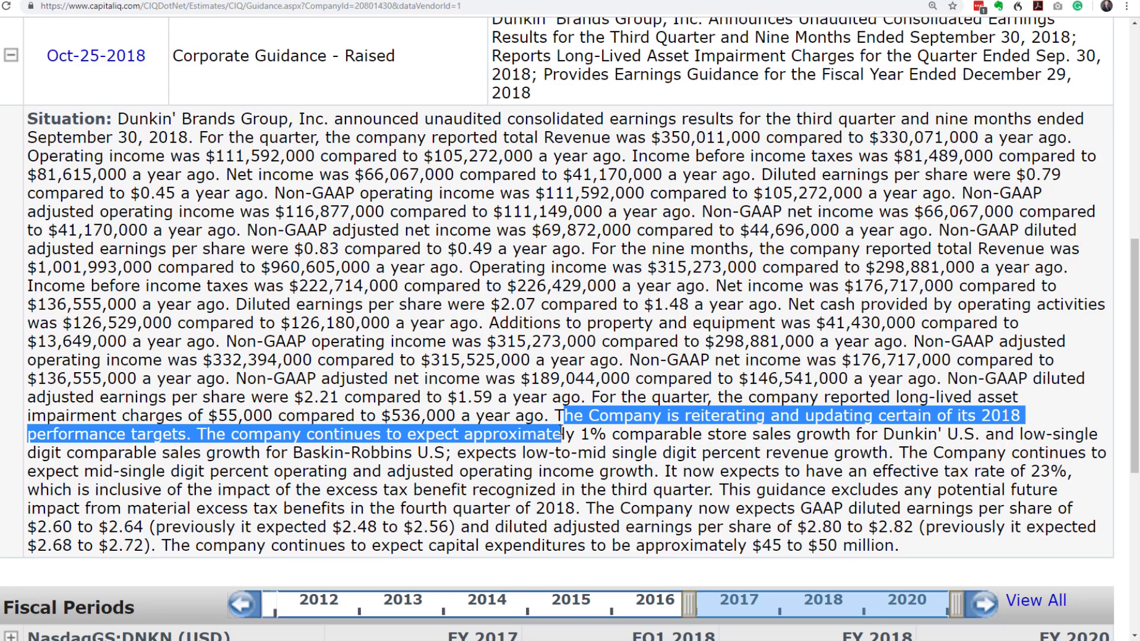
{"action": "left_click", "coordinate": [512, 415]}
{"action": "left_click_drag", "start_coordinate": [203, 434], "coordinate": [589, 438]}
{"action": "left_click_drag", "start_coordinate": [620, 436], "coordinate": [844, 435]}
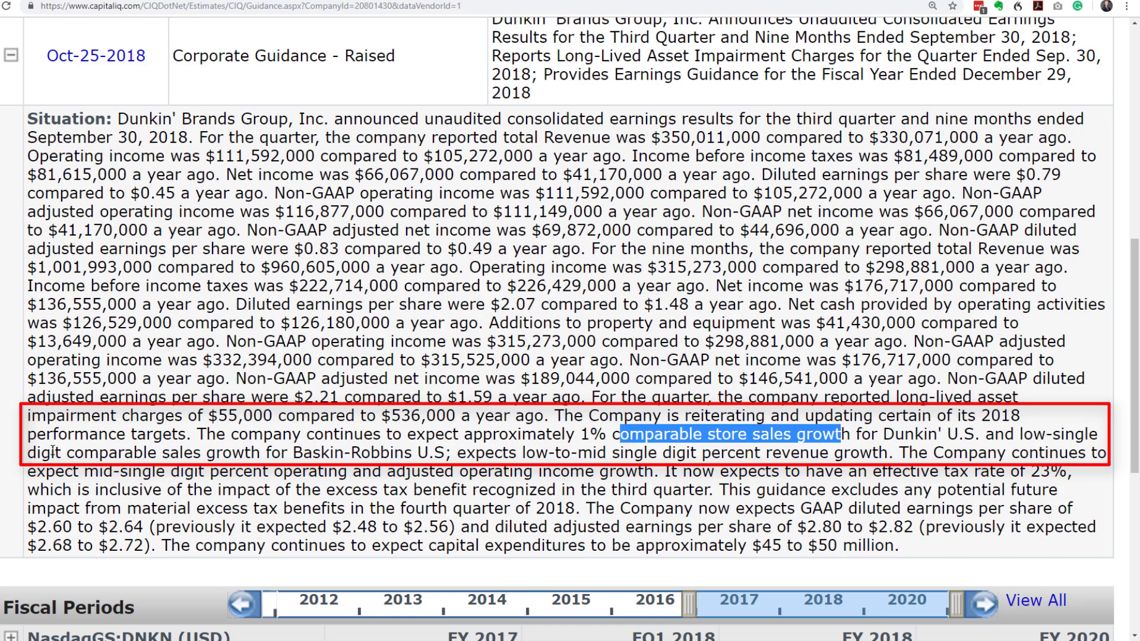
{"action": "left_click_drag", "start_coordinate": [243, 454], "coordinate": [420, 459]}
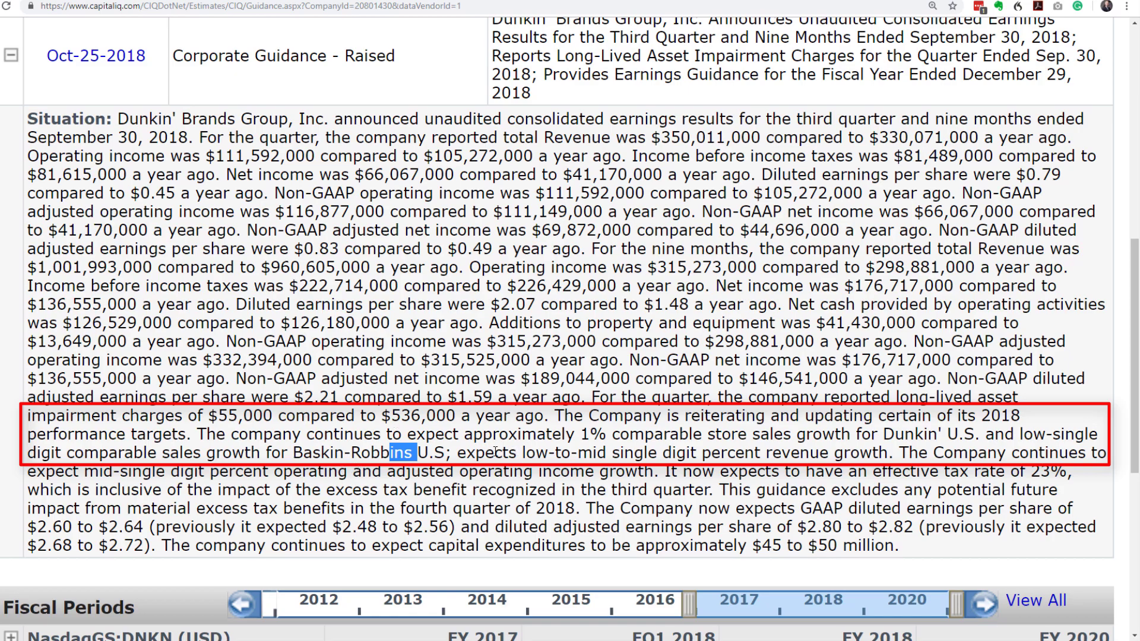
{"action": "left_click_drag", "start_coordinate": [527, 454], "coordinate": [621, 457]}
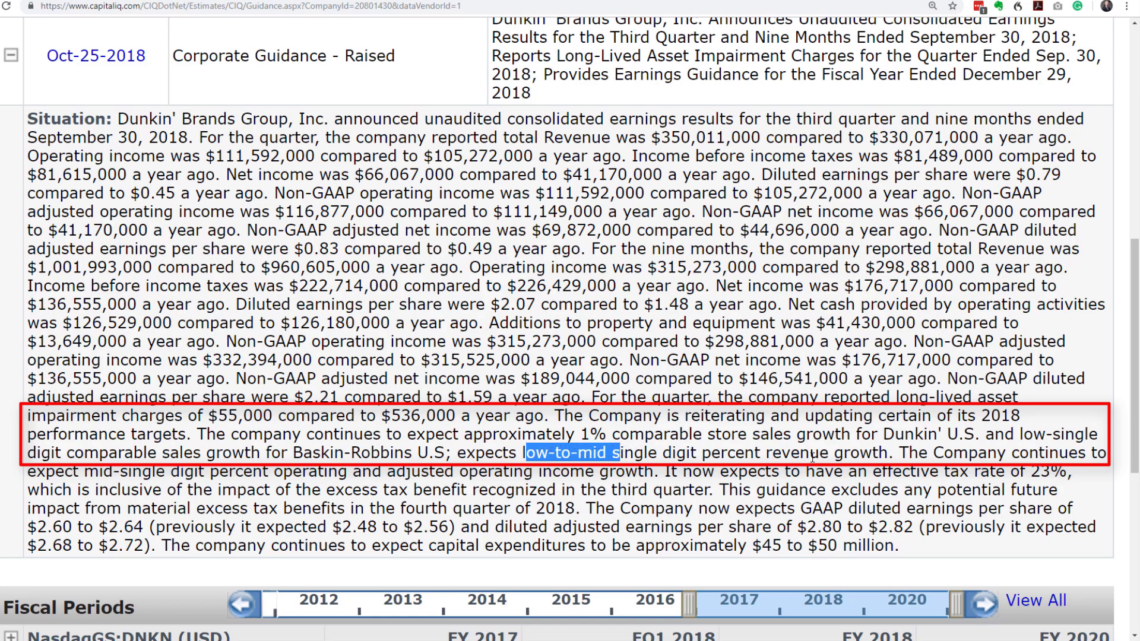
Highlight the operating income growth, tax rate and capital expenditure guidance, plus the Dunkin' U.S. comparable store sales growth phrase.
{"action": "left_click_drag", "start_coordinate": [274, 472], "coordinate": [633, 484]}
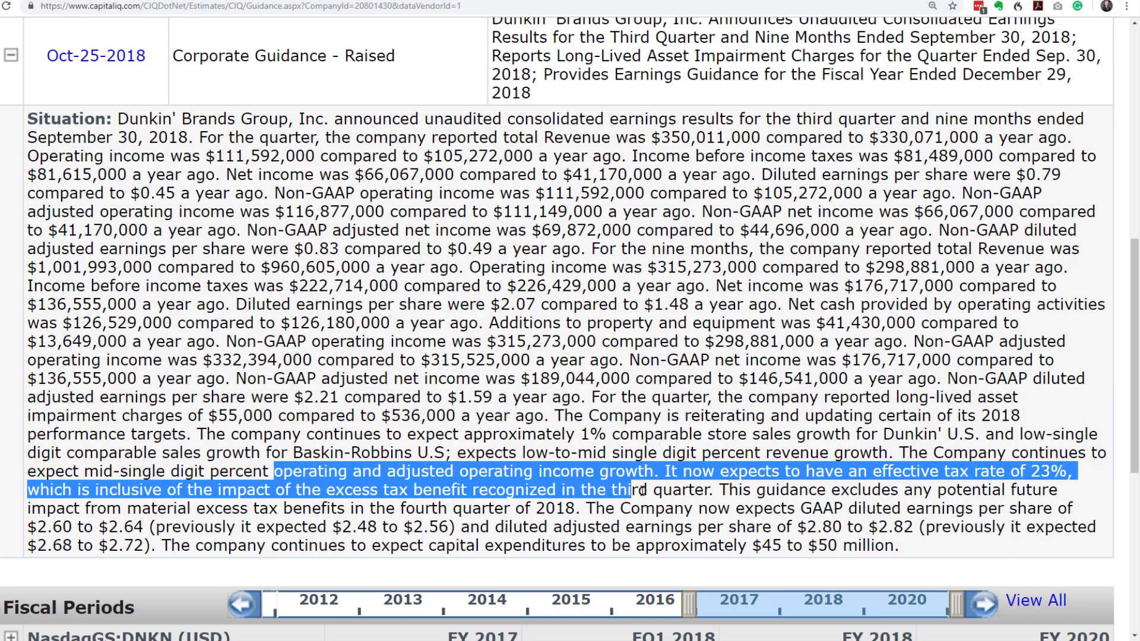
{"action": "scroll", "coordinate": [628, 514], "scroll_direction": "down", "scroll_amount": 1}
{"action": "left_click_drag", "start_coordinate": [246, 483], "coordinate": [842, 485]}
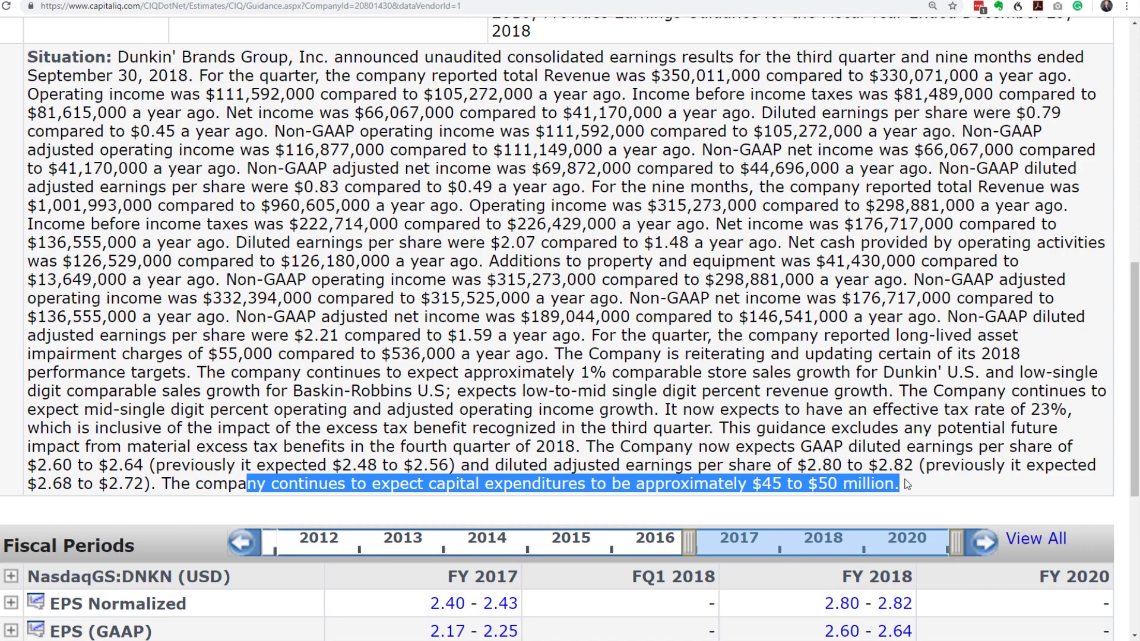
{"action": "left_click_drag", "start_coordinate": [589, 372], "coordinate": [866, 372]}
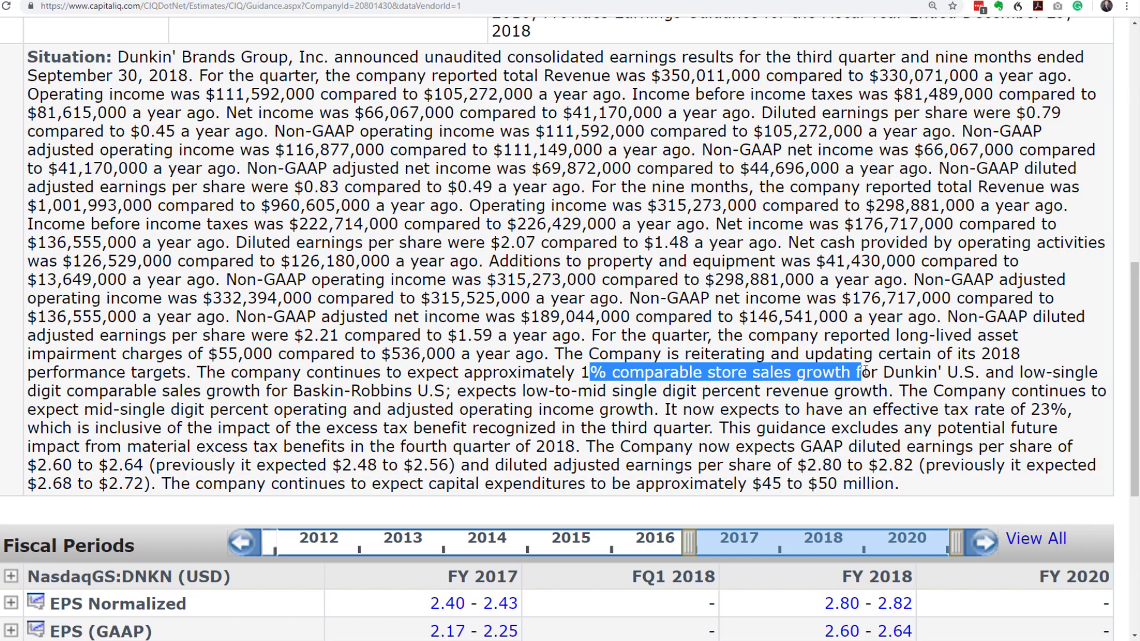
View the FY 2018 EPS Normalized guidance details and their revision history from the Fiscal Periods table, and close both pop-ups.
{"action": "scroll", "coordinate": [515, 451], "scroll_direction": "down", "scroll_amount": 5}
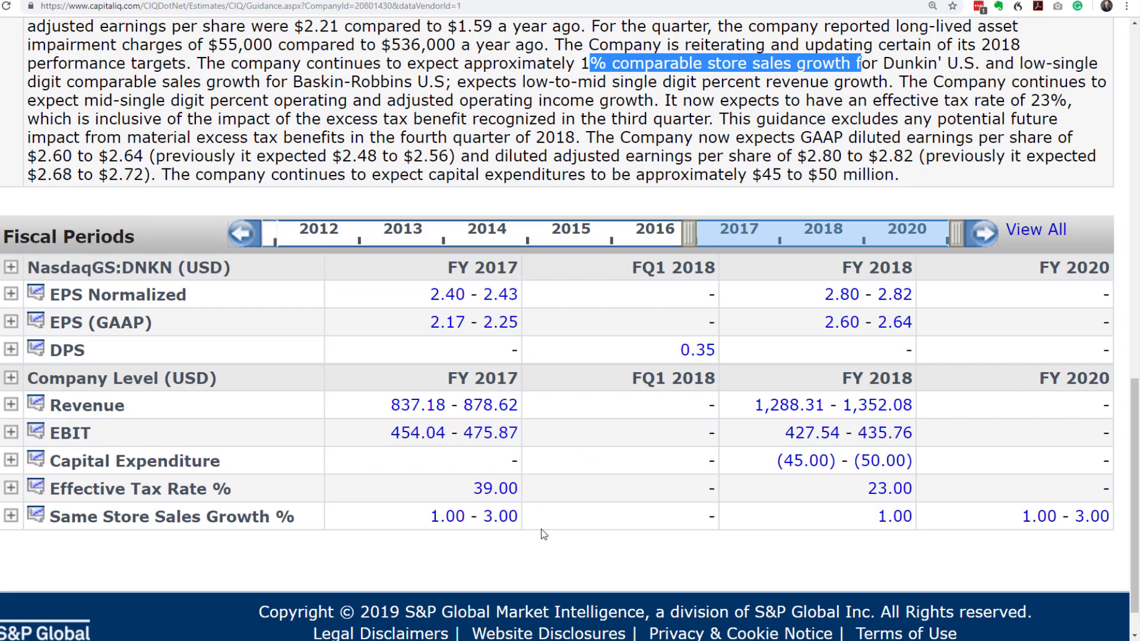
{"action": "key", "text": "ctrl+minus"}
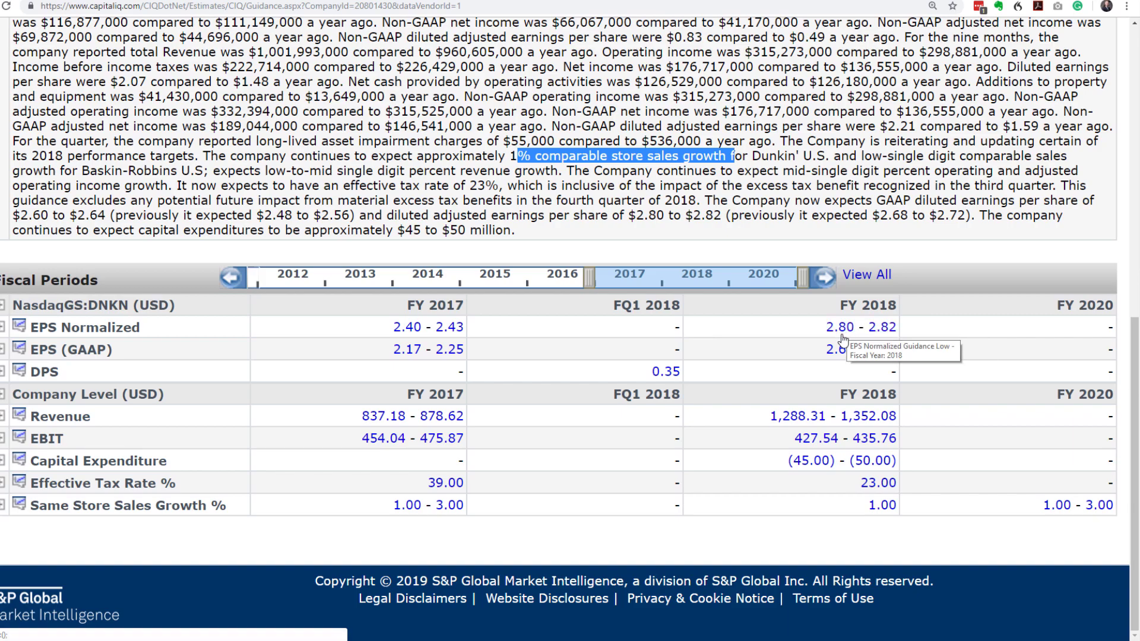
{"action": "left_click", "coordinate": [884, 331]}
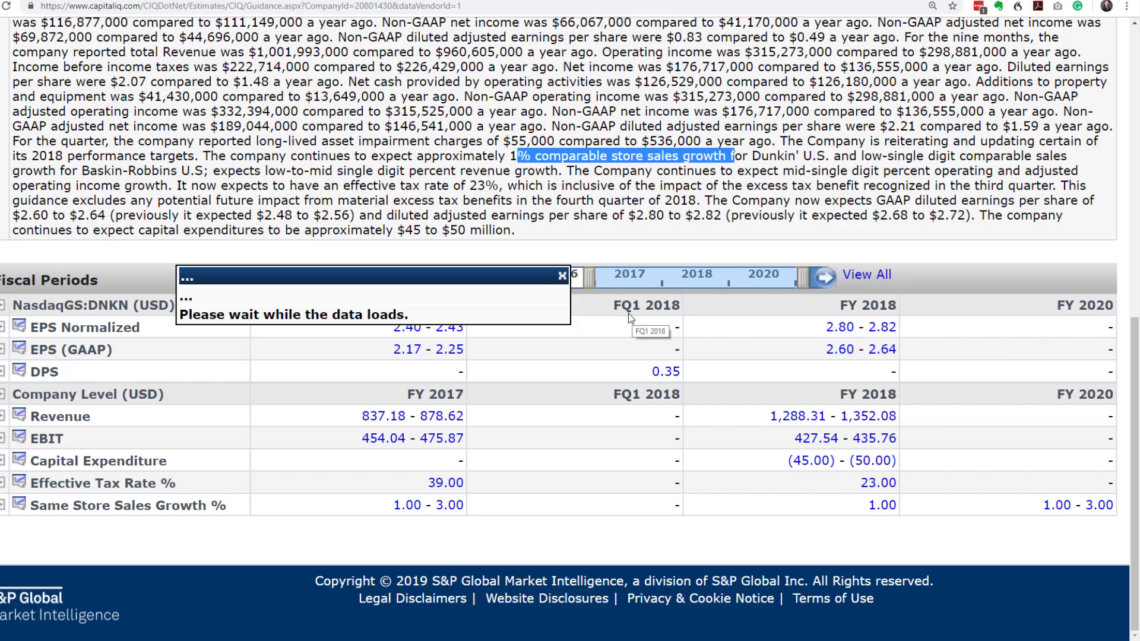
{"action": "left_click", "coordinate": [479, 363]}
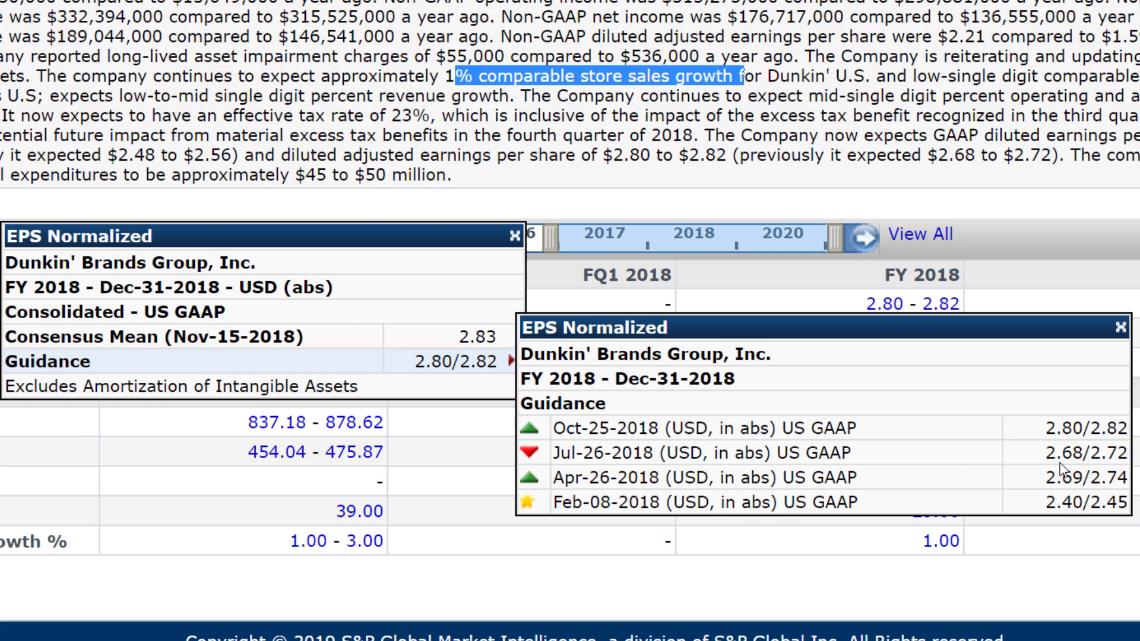
{"action": "left_click", "coordinate": [1120, 330]}
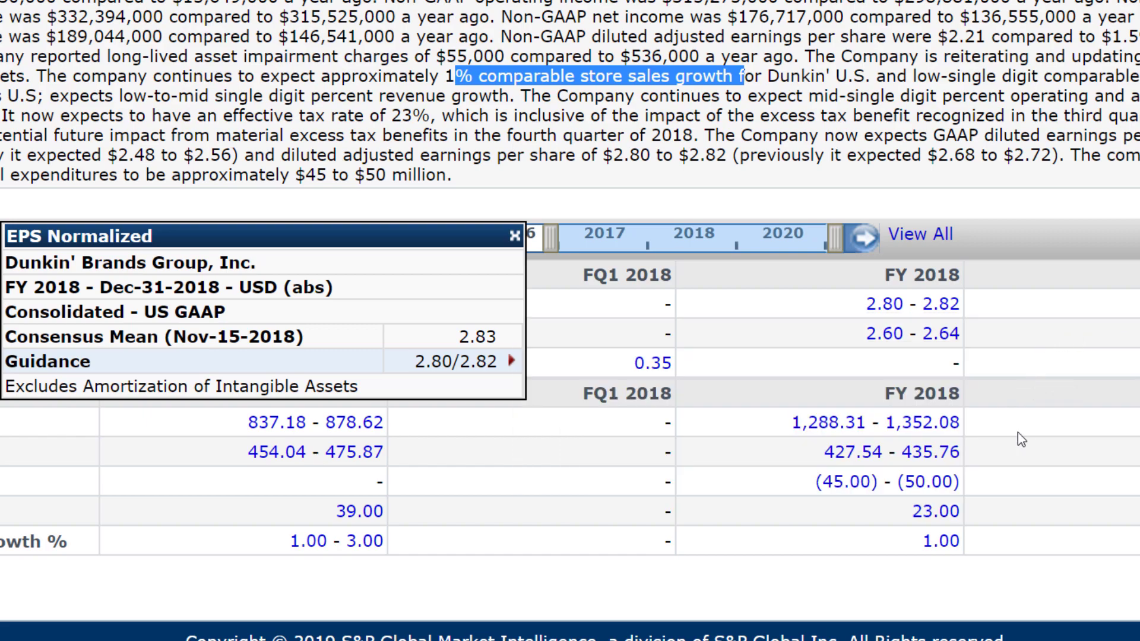
{"action": "left_click", "coordinate": [515, 235]}
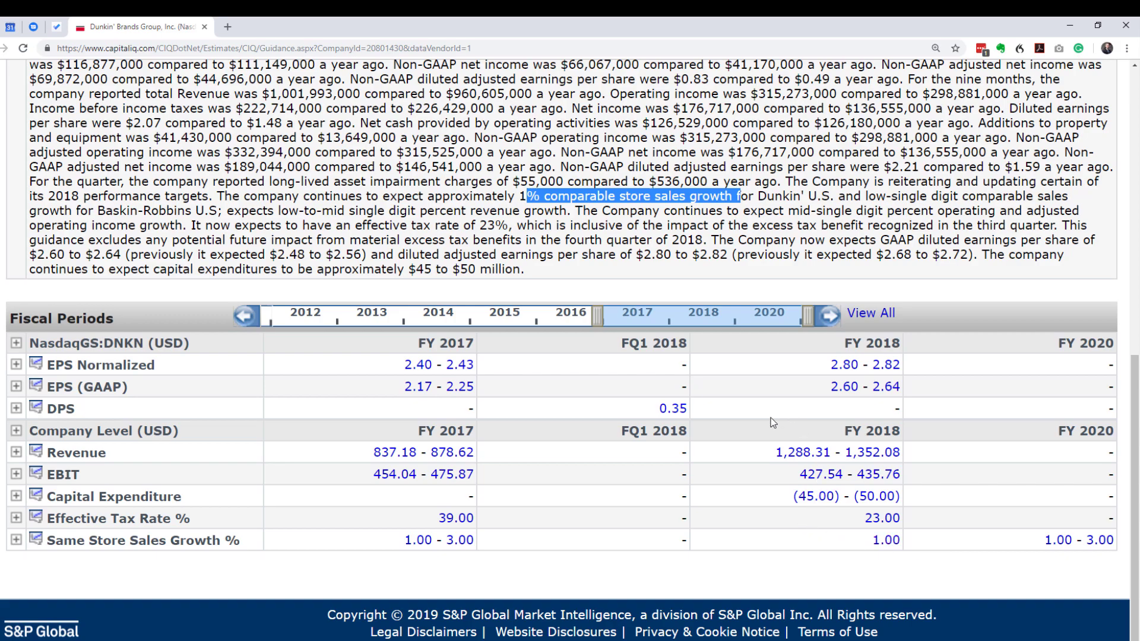
Search for the ticker sbh and open the Guidance page of Sally Beauty Holdings, Inc. (NYSE:SBH).
{"action": "scroll", "coordinate": [819, 411], "scroll_direction": "up", "scroll_amount": 1}
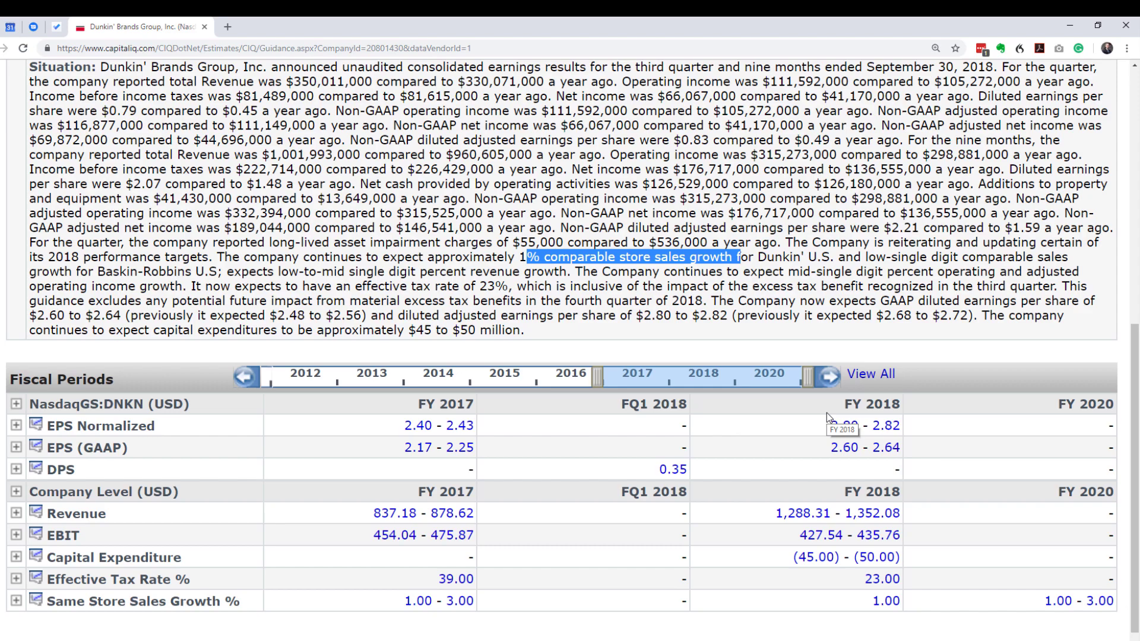
{"action": "scroll", "coordinate": [826, 415], "scroll_direction": "up", "scroll_amount": 8}
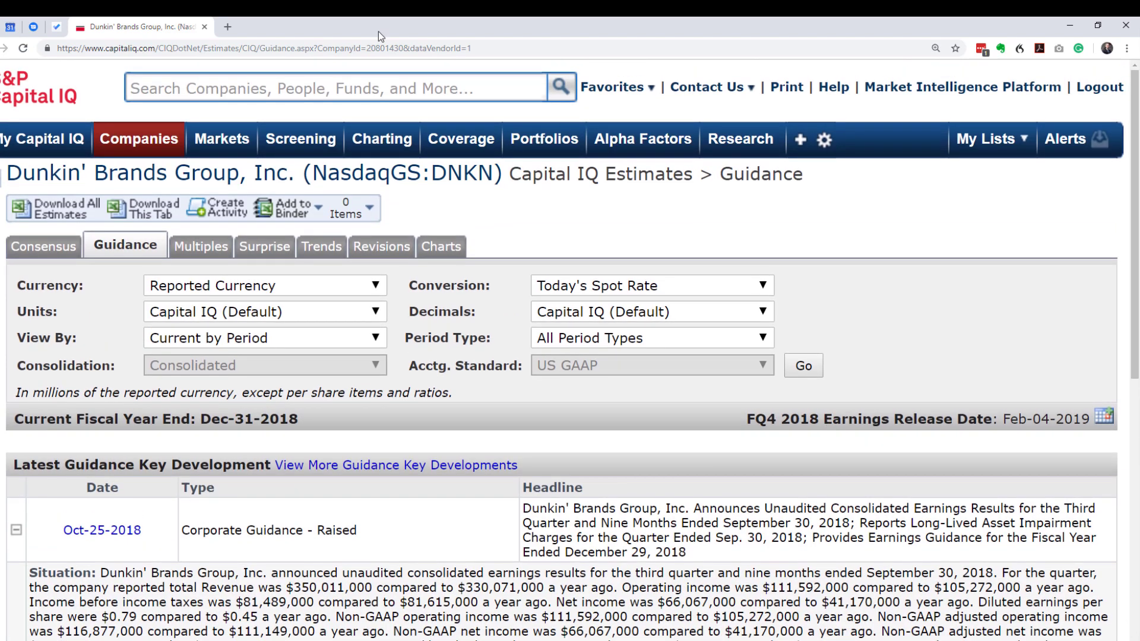
{"action": "left_click", "coordinate": [378, 88]}
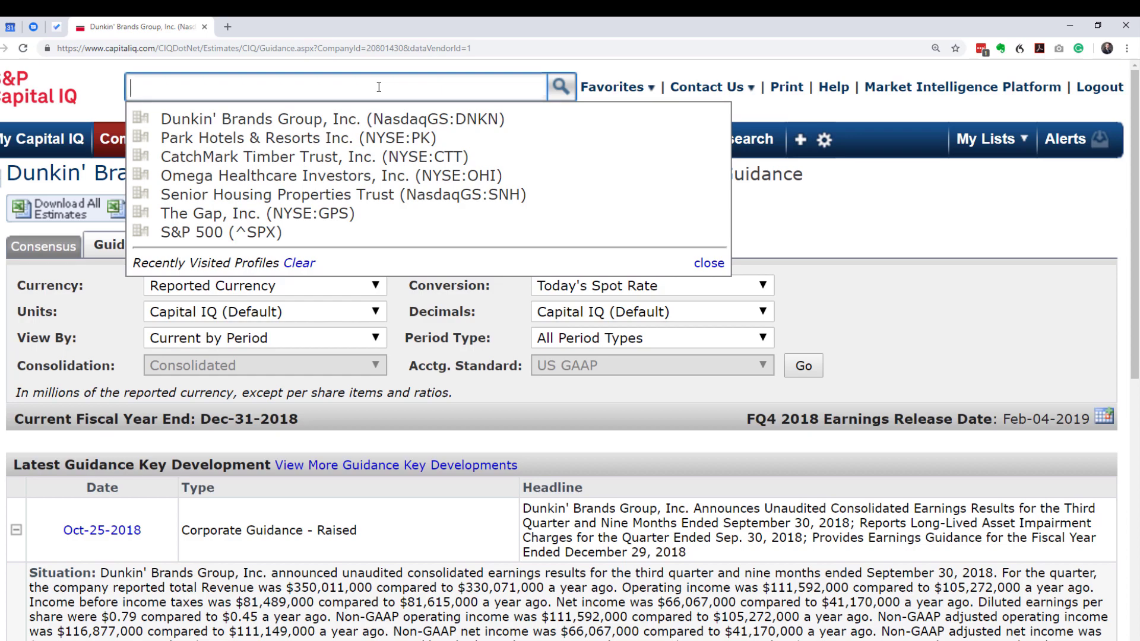
{"action": "type", "text": "sbh"}
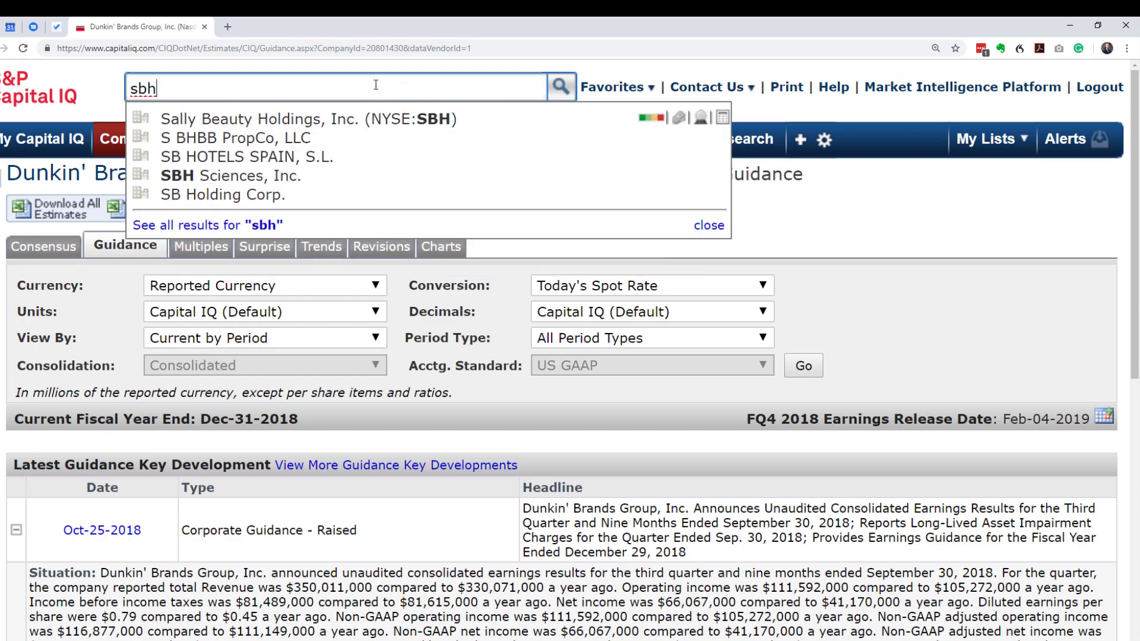
{"action": "left_click", "coordinate": [400, 118]}
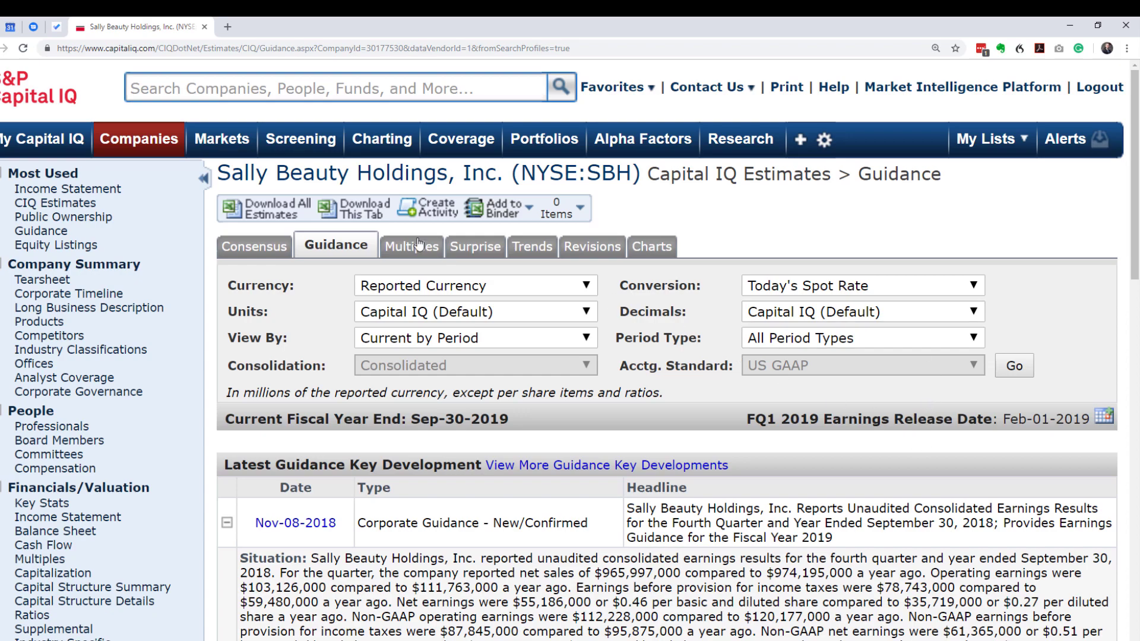
Highlight the capital expenditure, operating cash flow and free cash flow guidance in Sally Beauty's Situation paragraph, and examine the Fiscal Periods table.
{"action": "scroll", "coordinate": [419, 256], "scroll_direction": "down", "scroll_amount": 2}
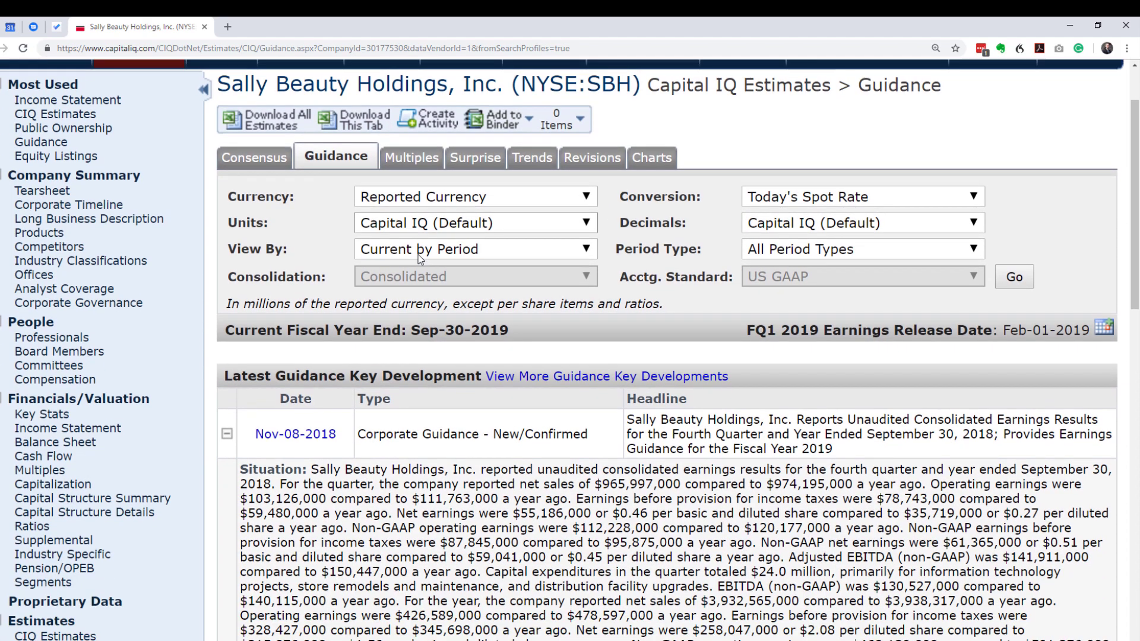
{"action": "scroll", "coordinate": [419, 256], "scroll_direction": "down", "scroll_amount": 2}
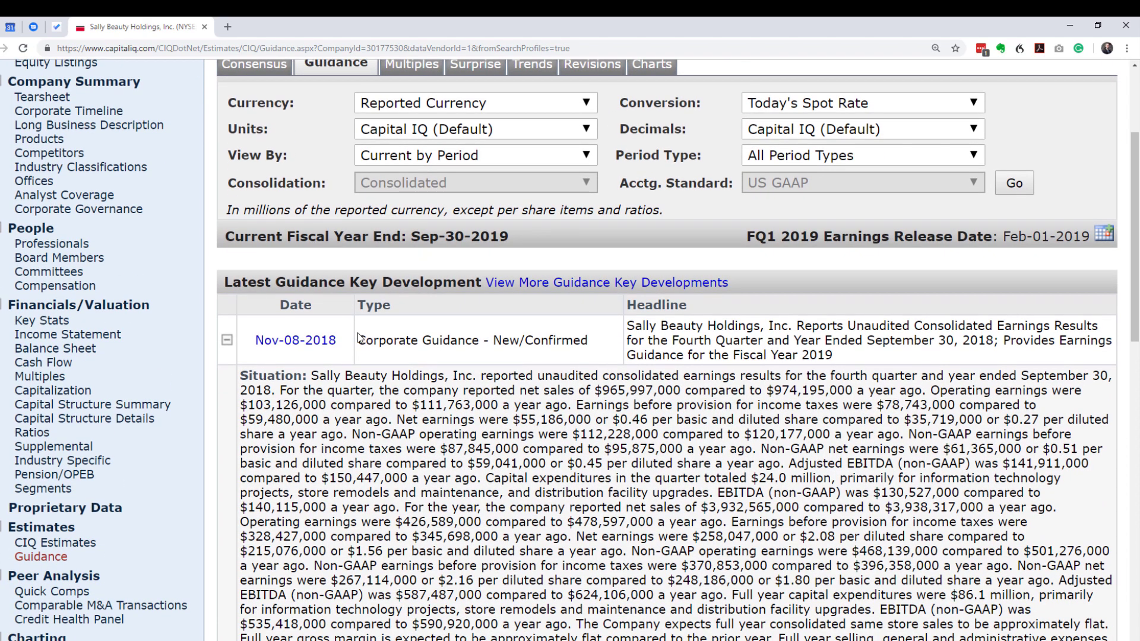
{"action": "scroll", "coordinate": [301, 358], "scroll_direction": "down", "scroll_amount": 8}
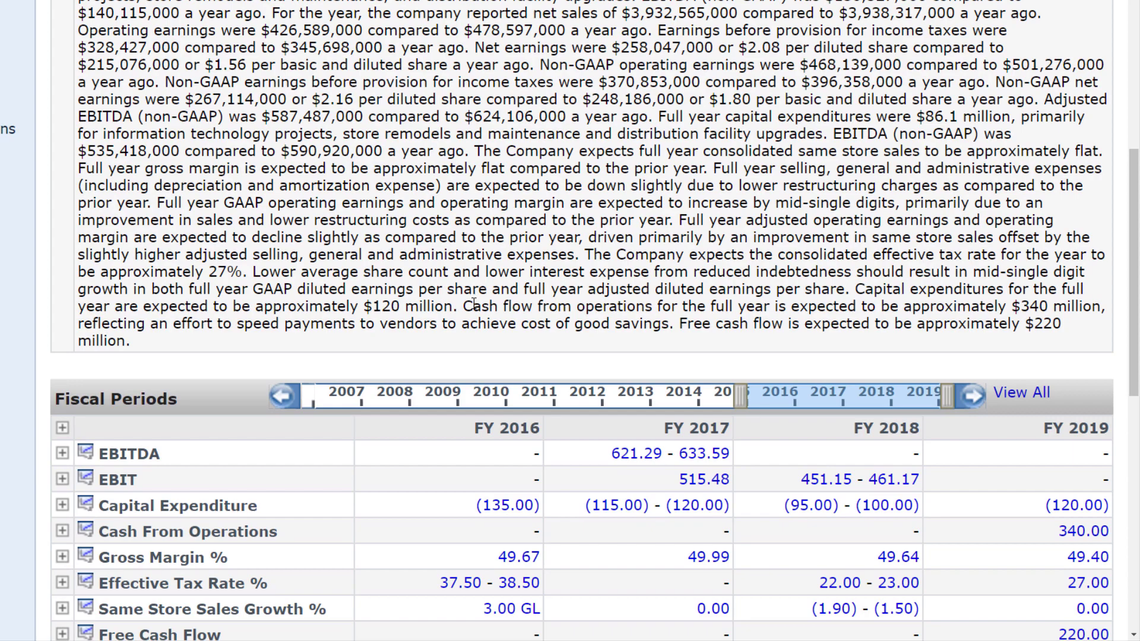
{"action": "left_click_drag", "start_coordinate": [863, 289], "coordinate": [454, 306]}
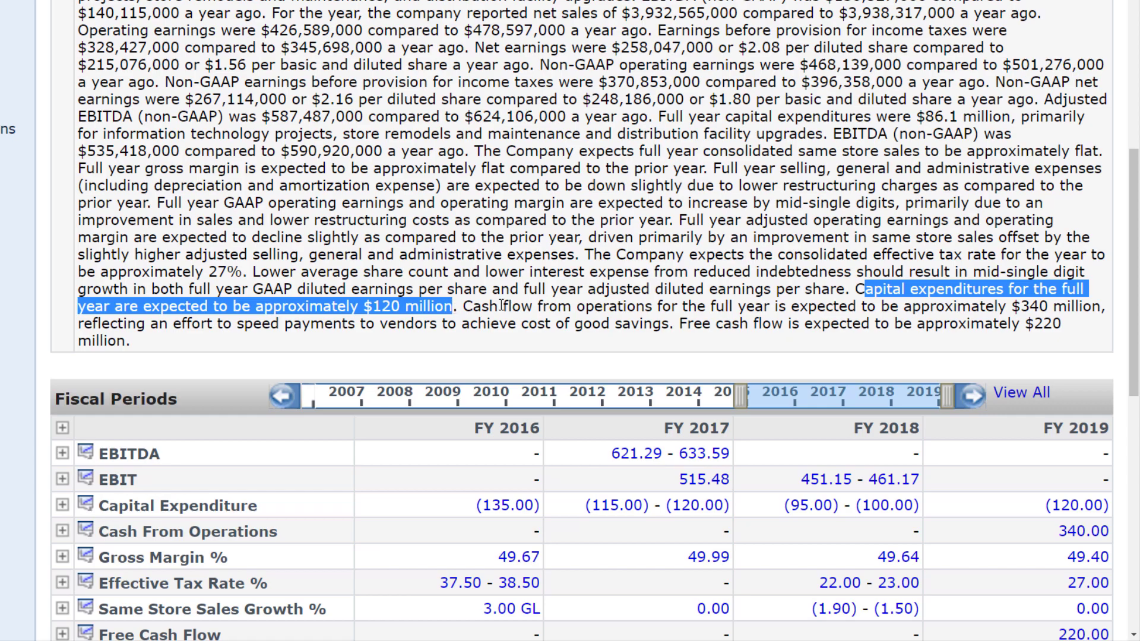
{"action": "left_click_drag", "start_coordinate": [464, 306], "coordinate": [787, 306]}
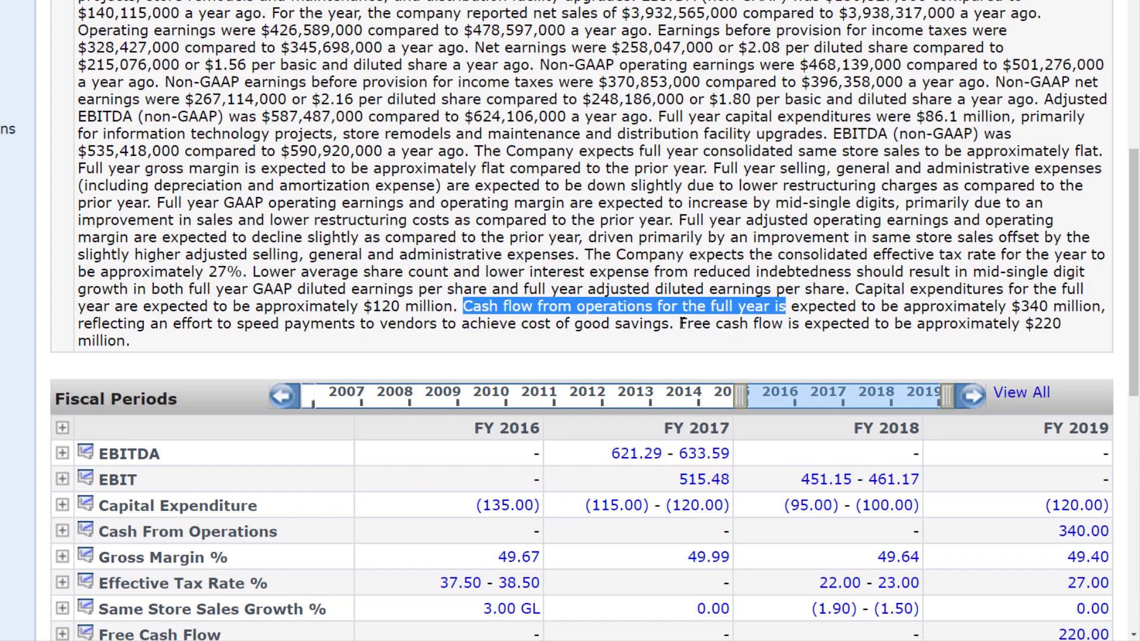
{"action": "left_click_drag", "start_coordinate": [680, 324], "coordinate": [690, 343]}
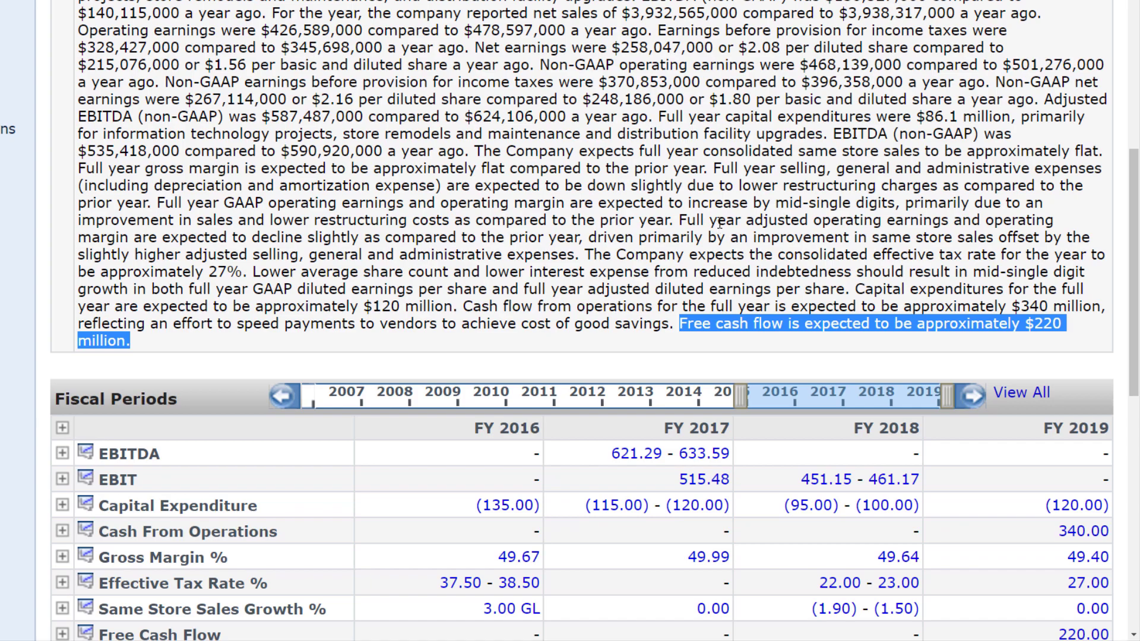
{"action": "scroll", "coordinate": [721, 222], "scroll_direction": "down", "scroll_amount": 3}
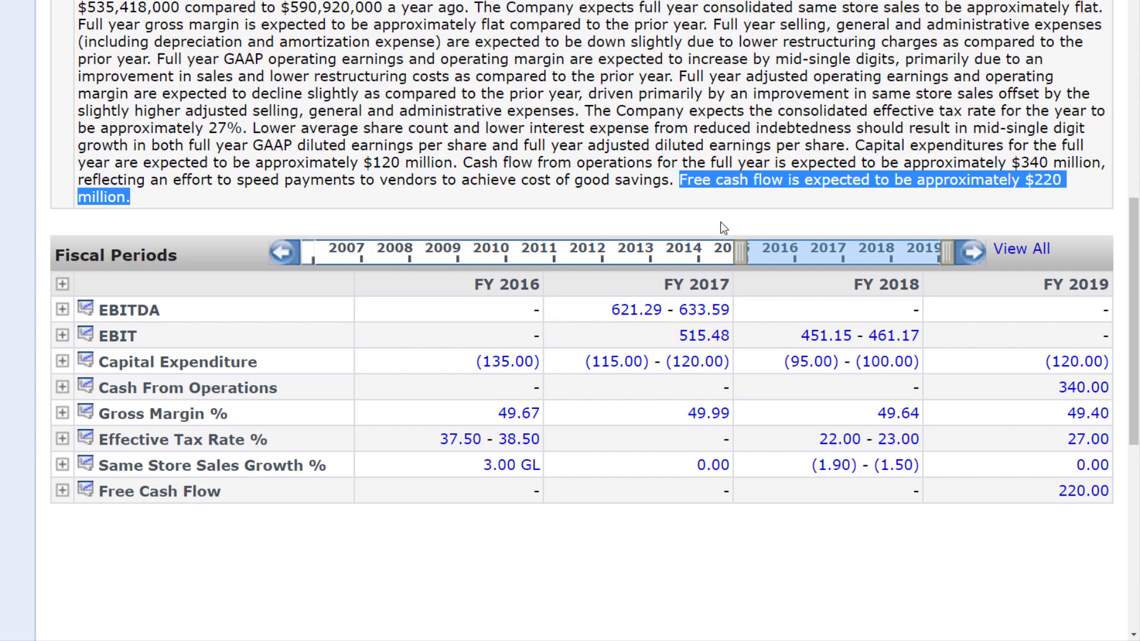
View the FY 2019 Free Cash Flow guidance details and revision history, highlight the working capital changes note, and close the pop-ups.
{"action": "left_click", "coordinate": [1081, 492]}
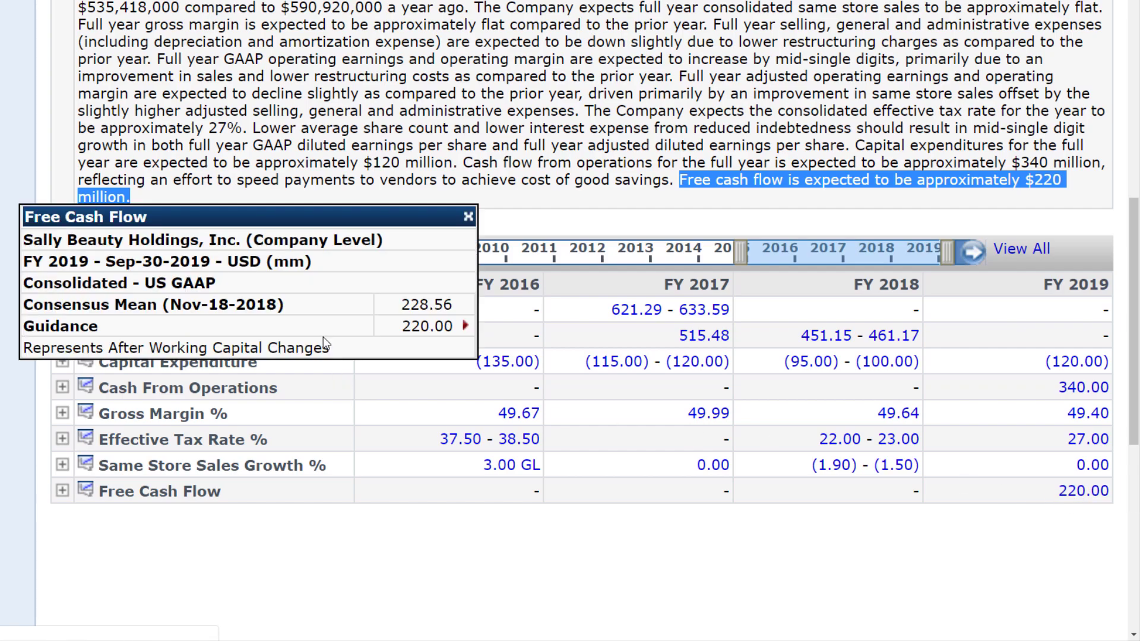
{"action": "left_click", "coordinate": [465, 326]}
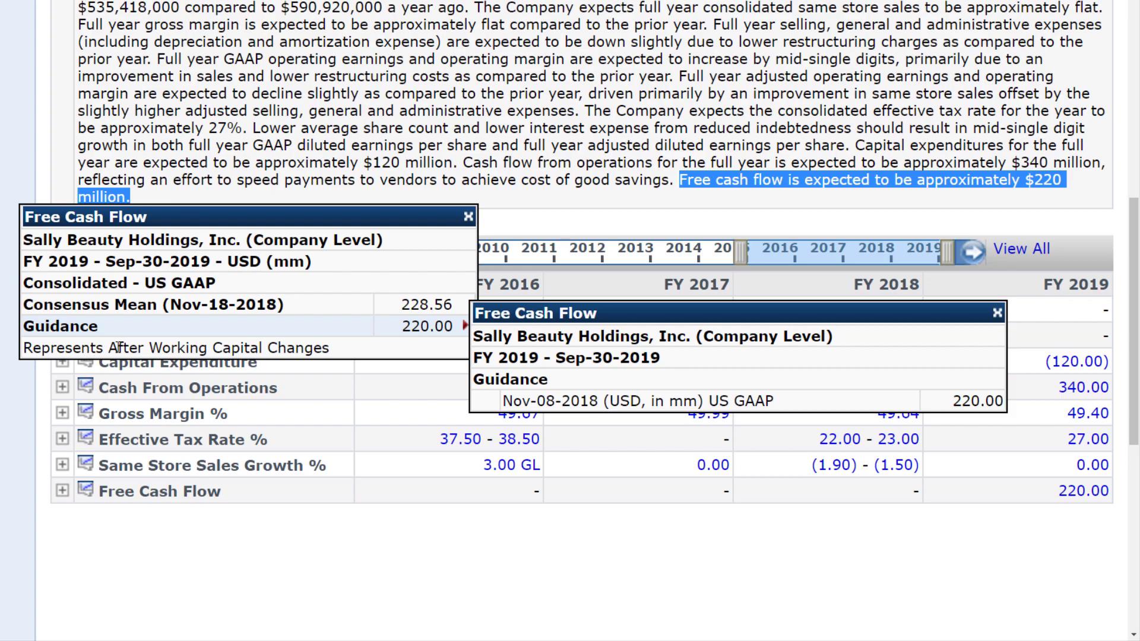
{"action": "left_click_drag", "start_coordinate": [123, 348], "coordinate": [349, 355]}
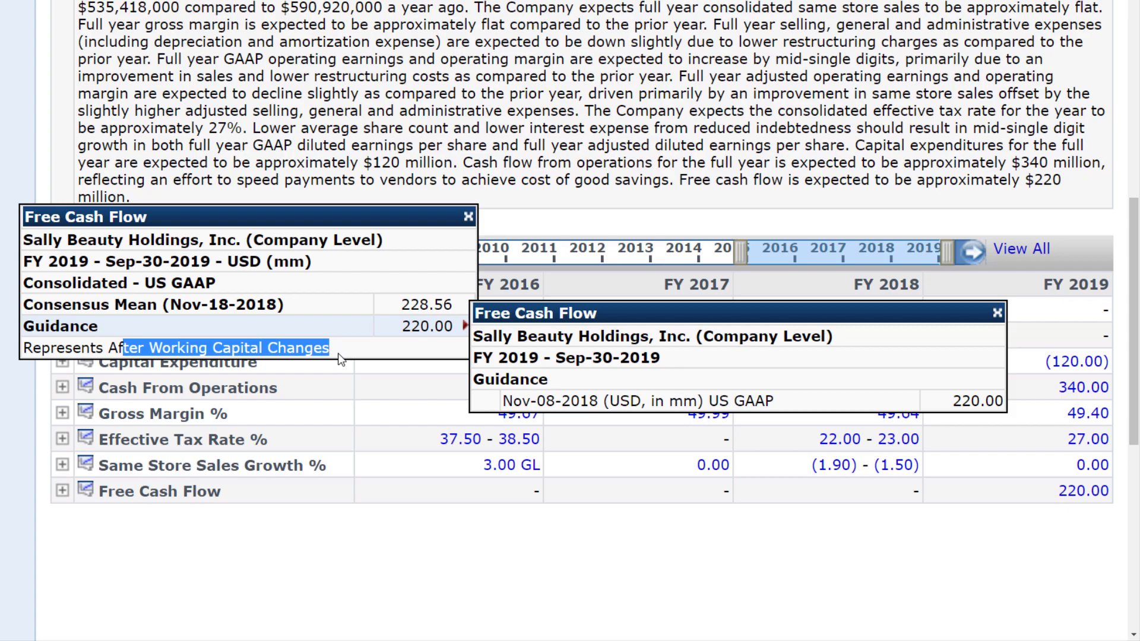
{"action": "left_click", "coordinate": [636, 98]}
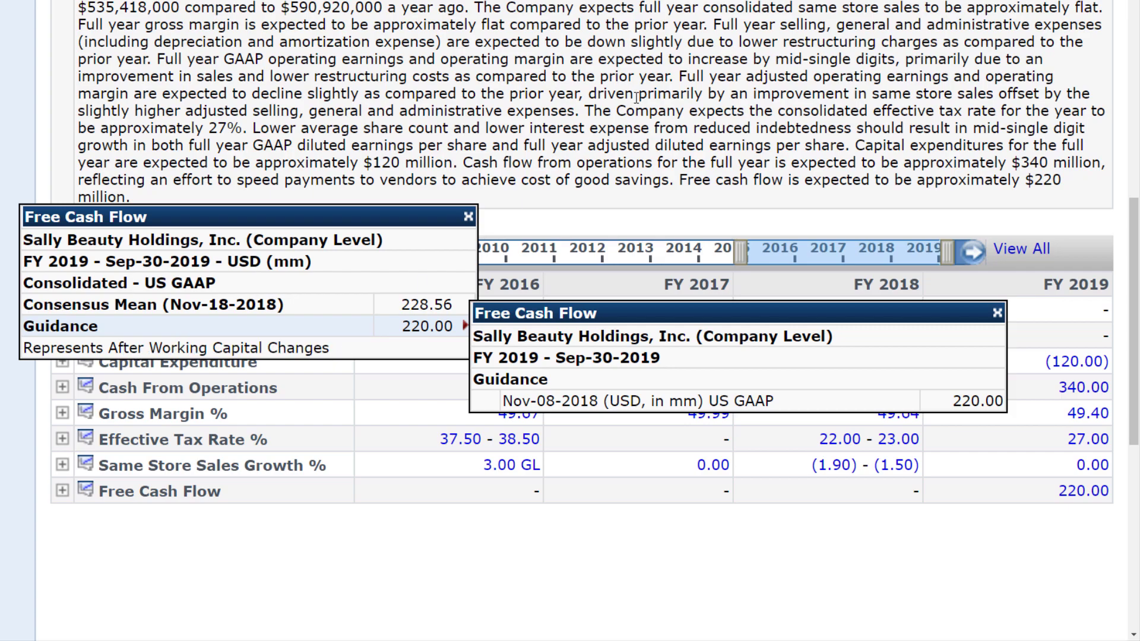
{"action": "scroll", "coordinate": [639, 131], "scroll_direction": "up", "scroll_amount": 3}
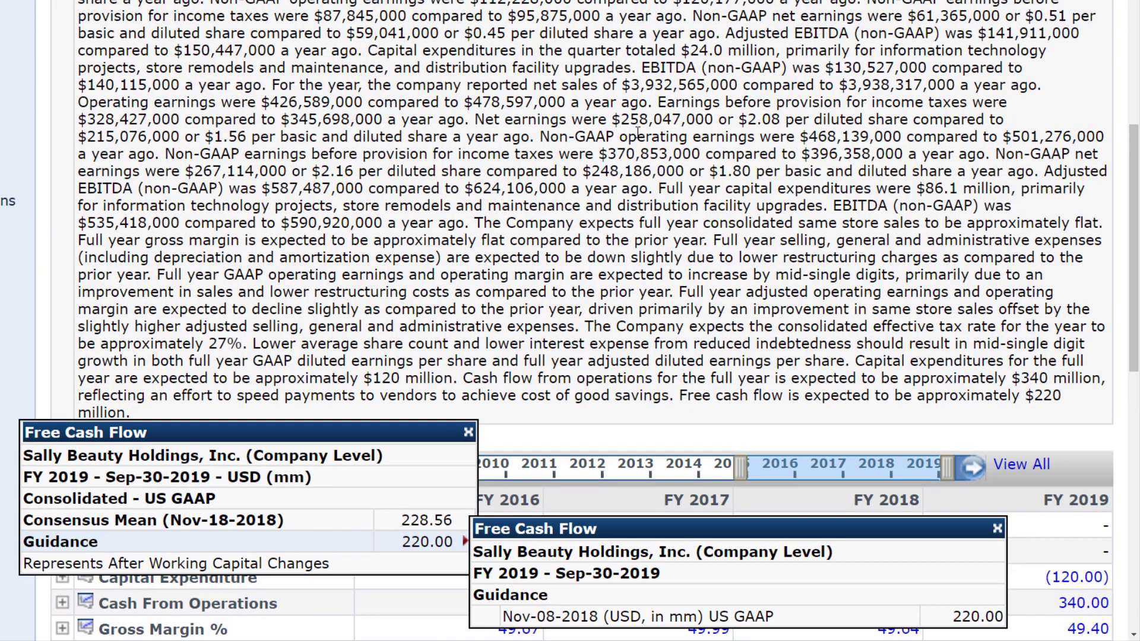
{"action": "left_click", "coordinate": [469, 432]}
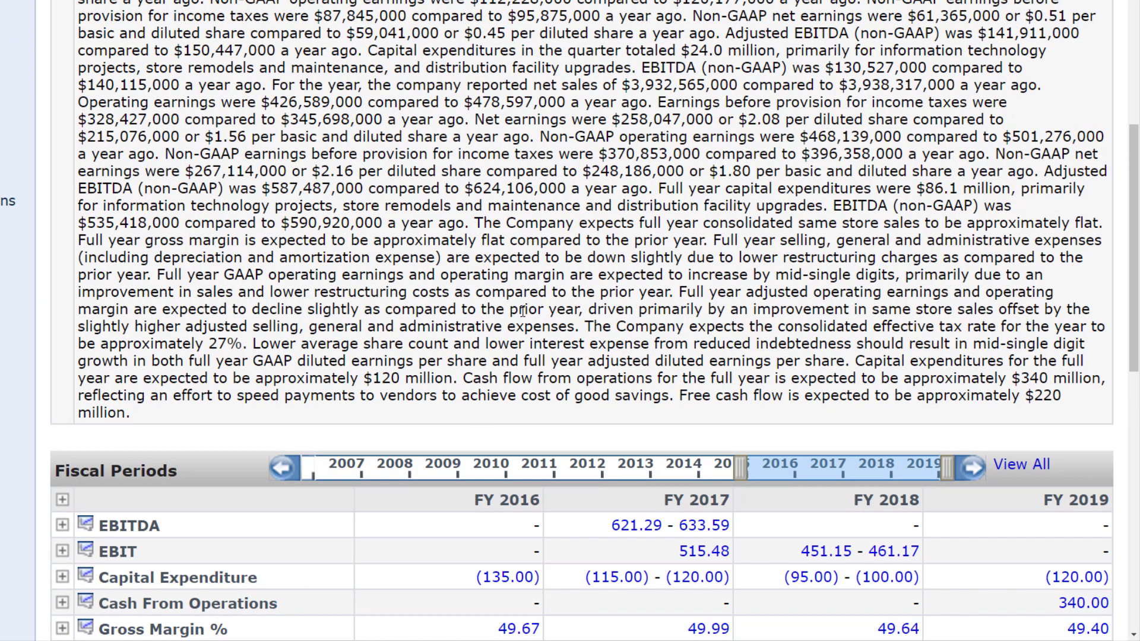
Highlight the Situation paragraph of the Nov-08-2018 guidance development and compare it with the metrics in the Fiscal Periods table.
{"action": "scroll", "coordinate": [473, 431], "scroll_direction": "up", "scroll_amount": 5}
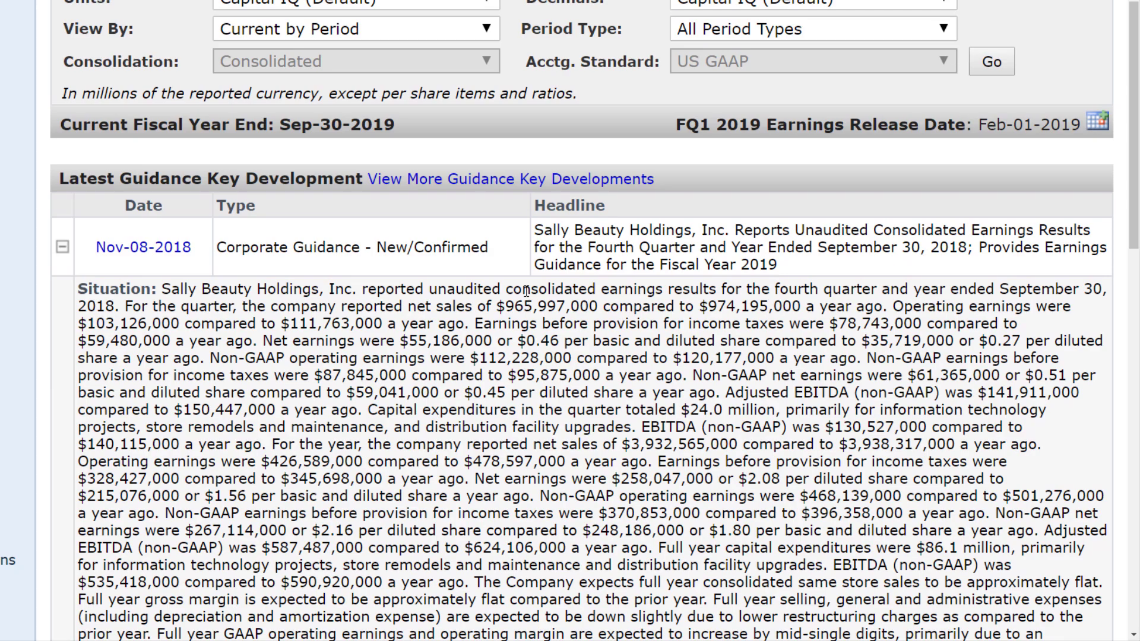
{"action": "scroll", "coordinate": [526, 291], "scroll_direction": "down", "scroll_amount": 3}
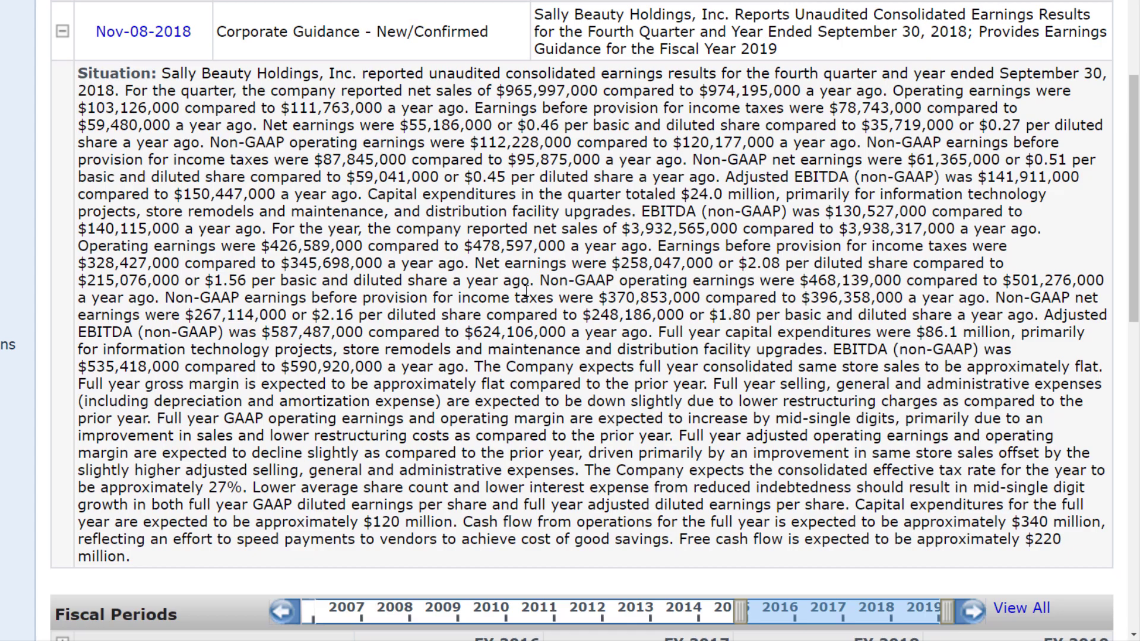
{"action": "scroll", "coordinate": [526, 291], "scroll_direction": "down", "scroll_amount": 6}
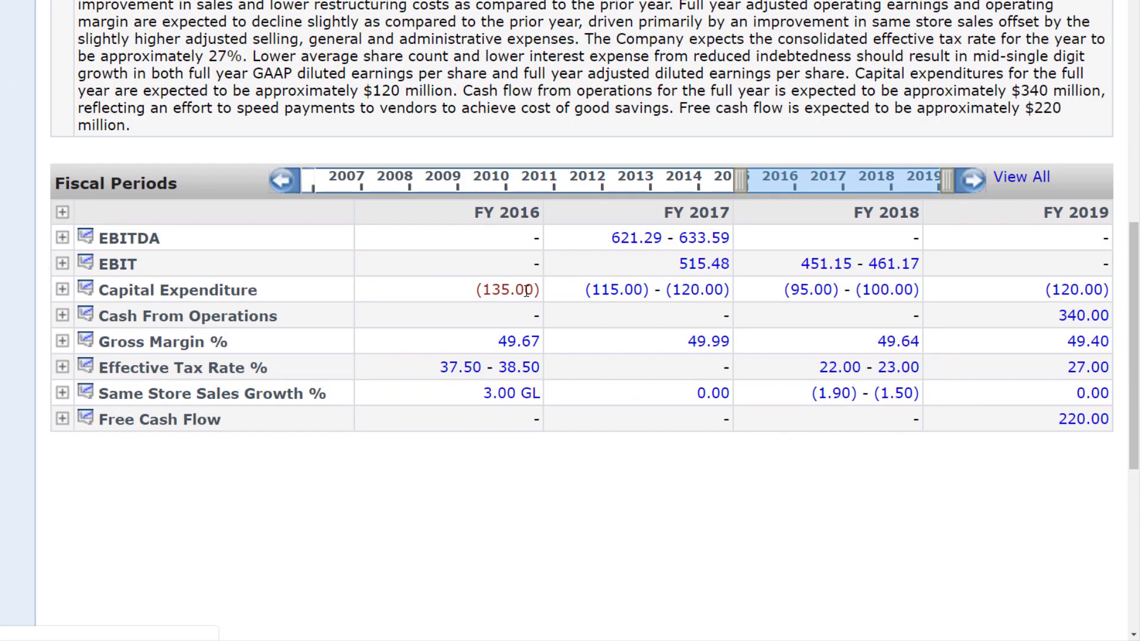
{"action": "scroll", "coordinate": [527, 295], "scroll_direction": "up", "scroll_amount": 3}
{"action": "scroll", "coordinate": [527, 295], "scroll_direction": "up", "scroll_amount": 3}
{"action": "left_click_drag", "start_coordinate": [188, 74], "coordinate": [502, 572]}
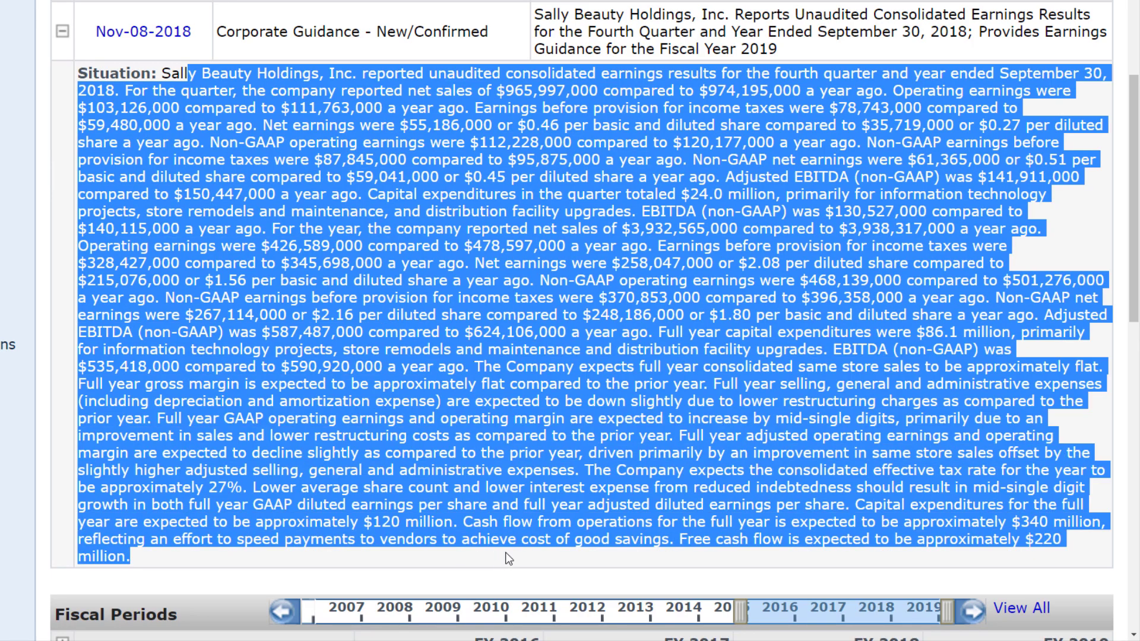
{"action": "scroll", "coordinate": [515, 423], "scroll_direction": "down", "scroll_amount": 1}
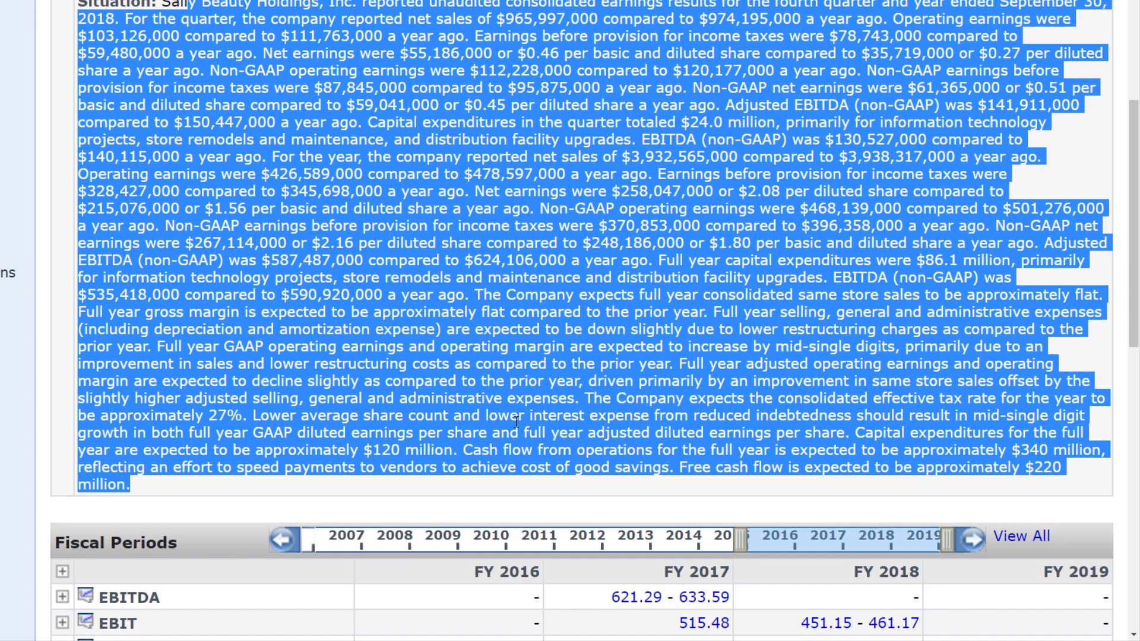
{"action": "scroll", "coordinate": [515, 422], "scroll_direction": "down", "scroll_amount": 7}
{"action": "scroll", "coordinate": [476, 415], "scroll_direction": "up", "scroll_amount": 3}
{"action": "scroll", "coordinate": [457, 356], "scroll_direction": "down", "scroll_amount": 1}
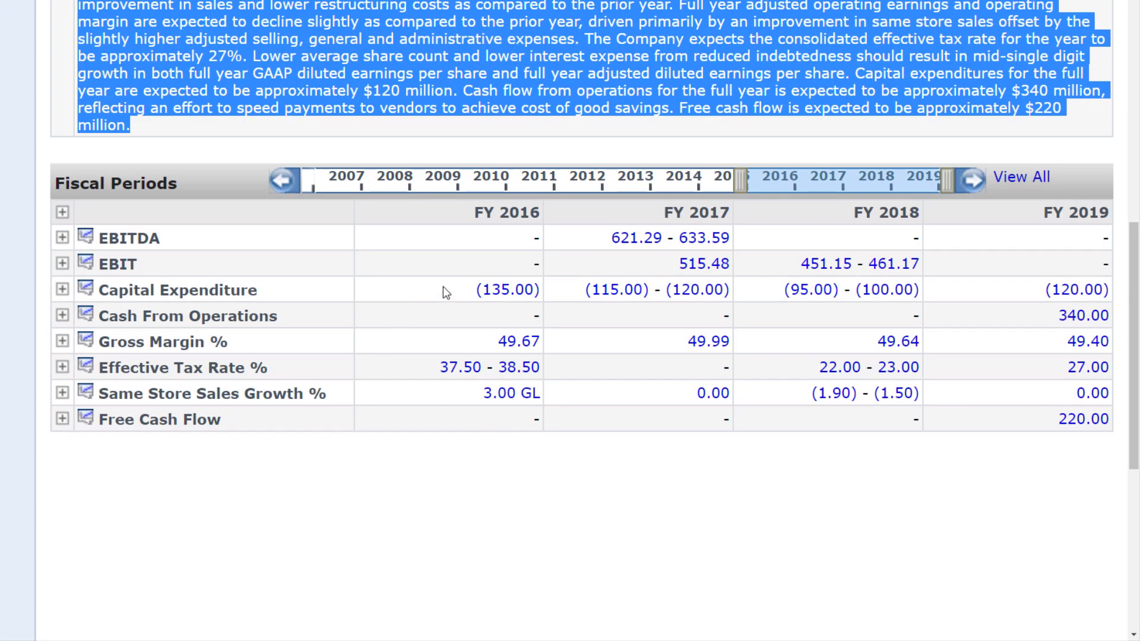